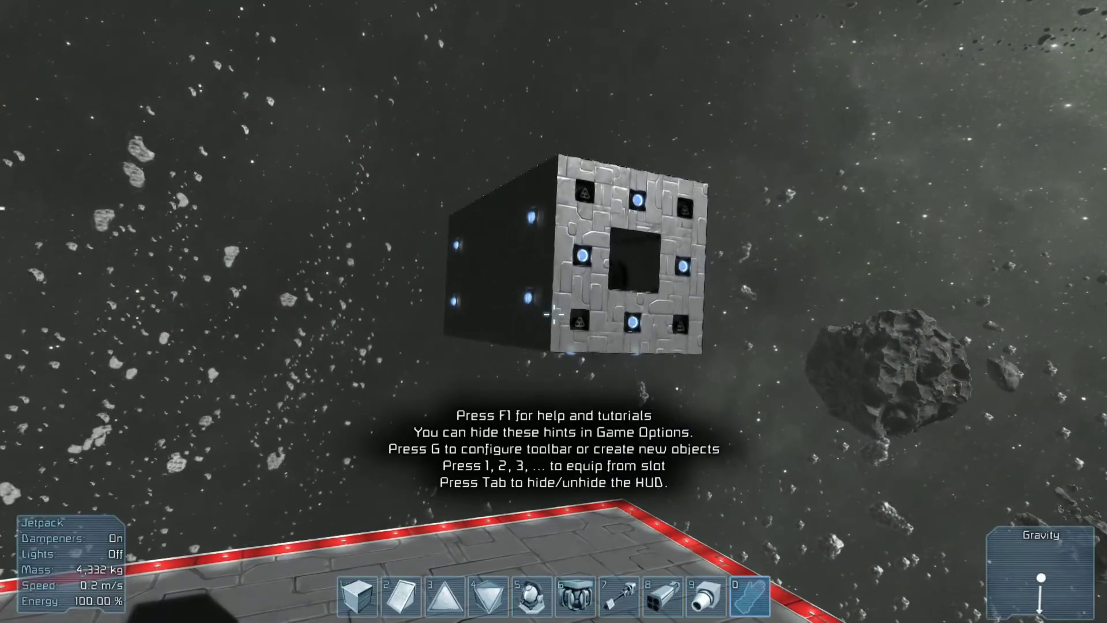
# Put Landing Gear in toolbar slot 8 and fit it to the cube ship's underside.
pyautogui.press('g')
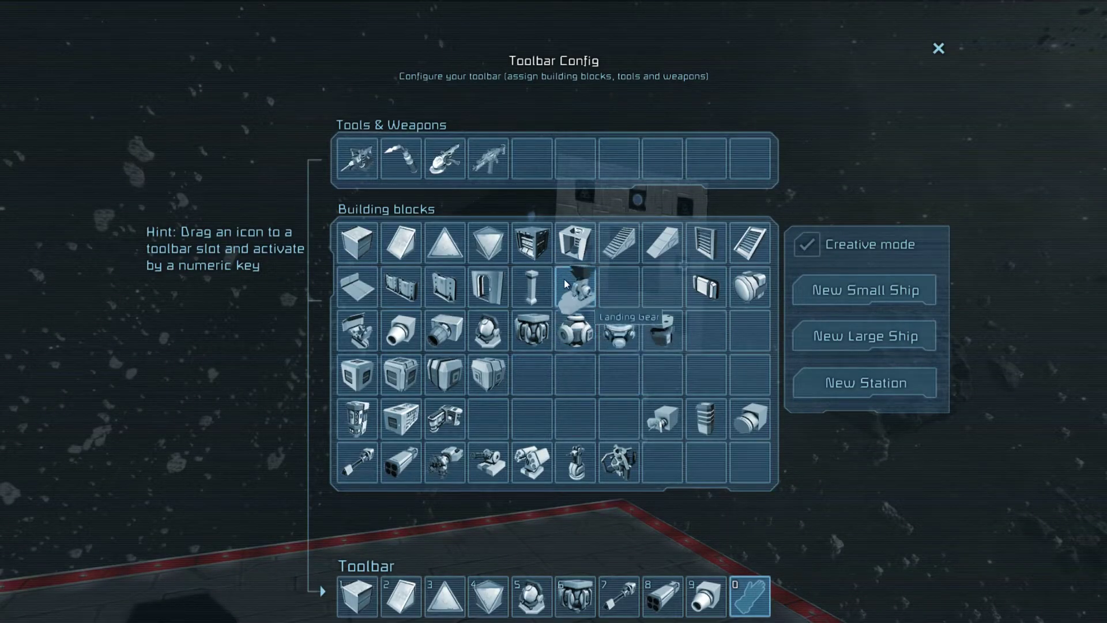
pyautogui.click(648, 594)
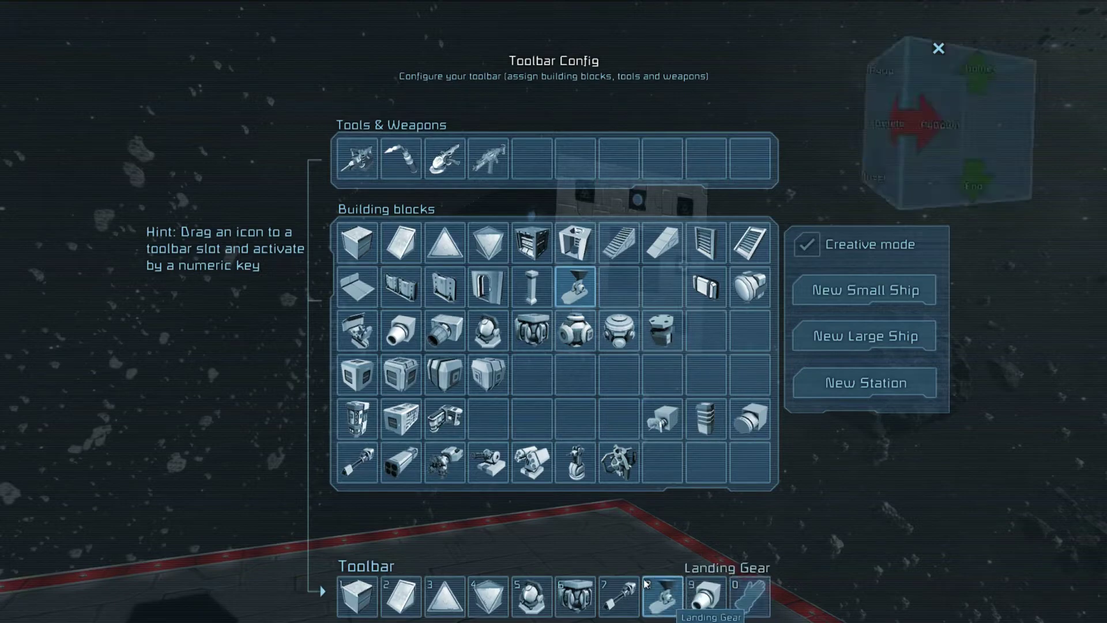
pyautogui.press('Escape')
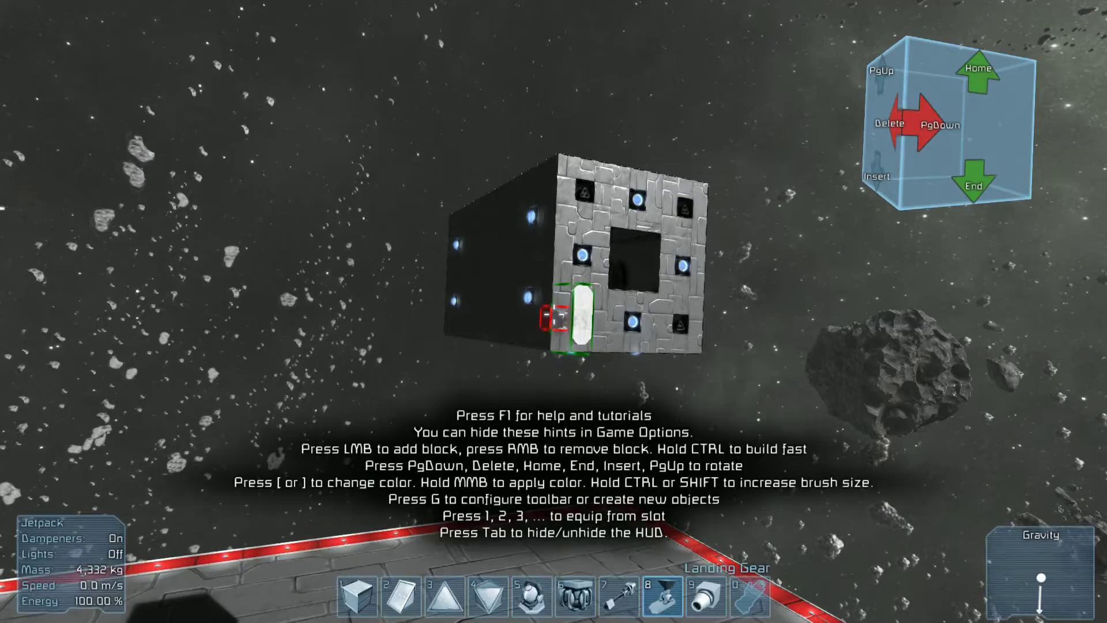
pyautogui.press('w')
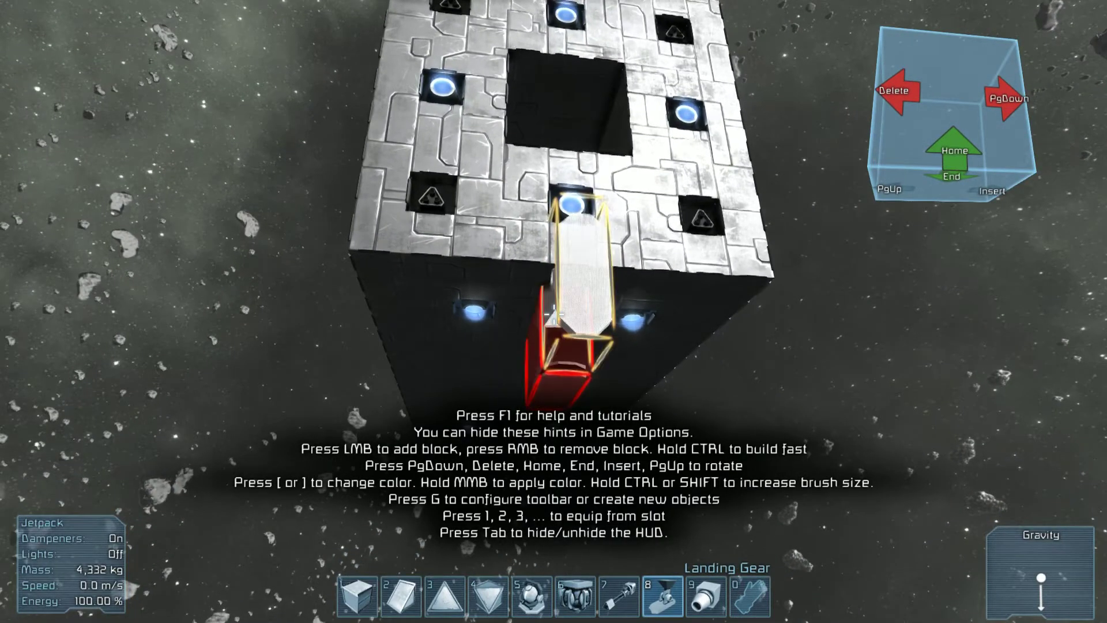
pyautogui.press('c')
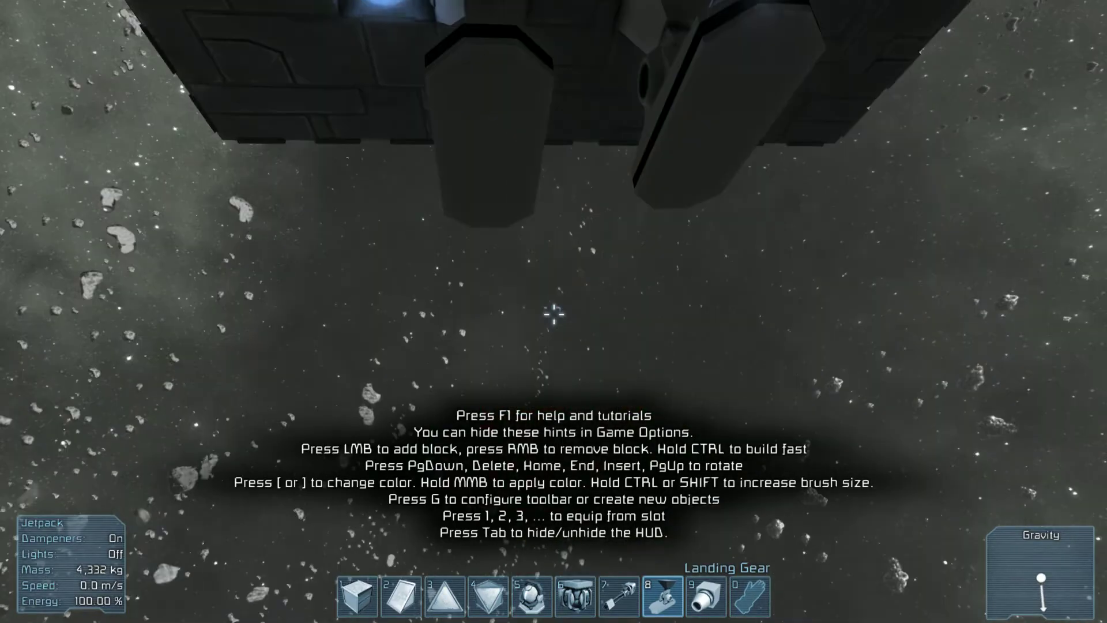
pyautogui.press('w')
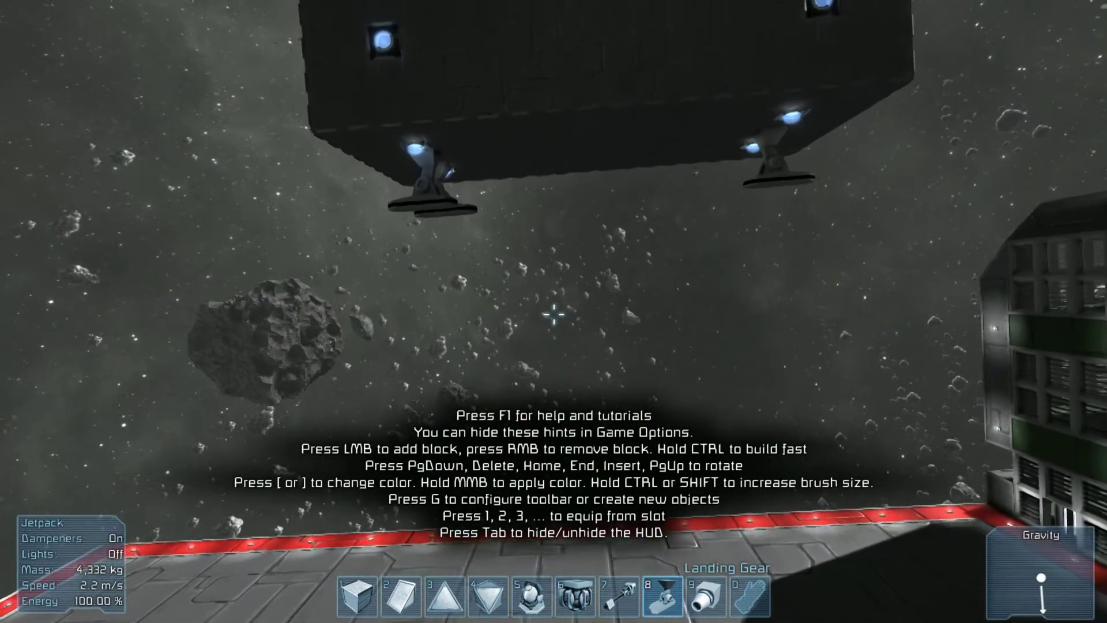
# Hide the HUD and preview an extra landing gear in the ship's central opening.
pyautogui.press('Tab')
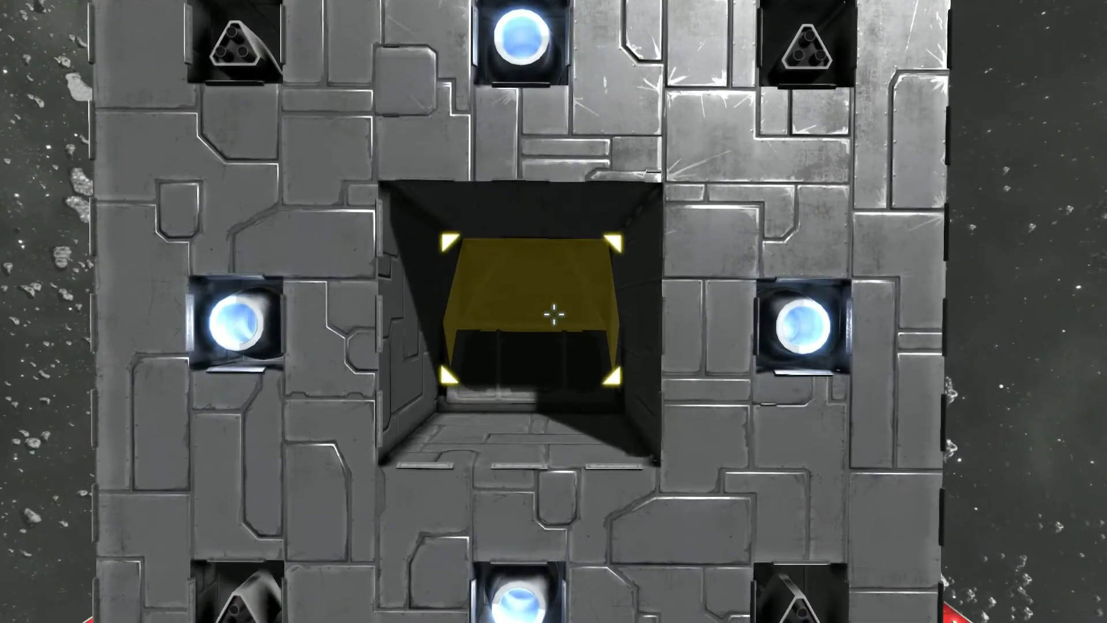
# Show the HUD again and assign the Cockpit block to toolbar slot 7.
pyautogui.press('Tab')
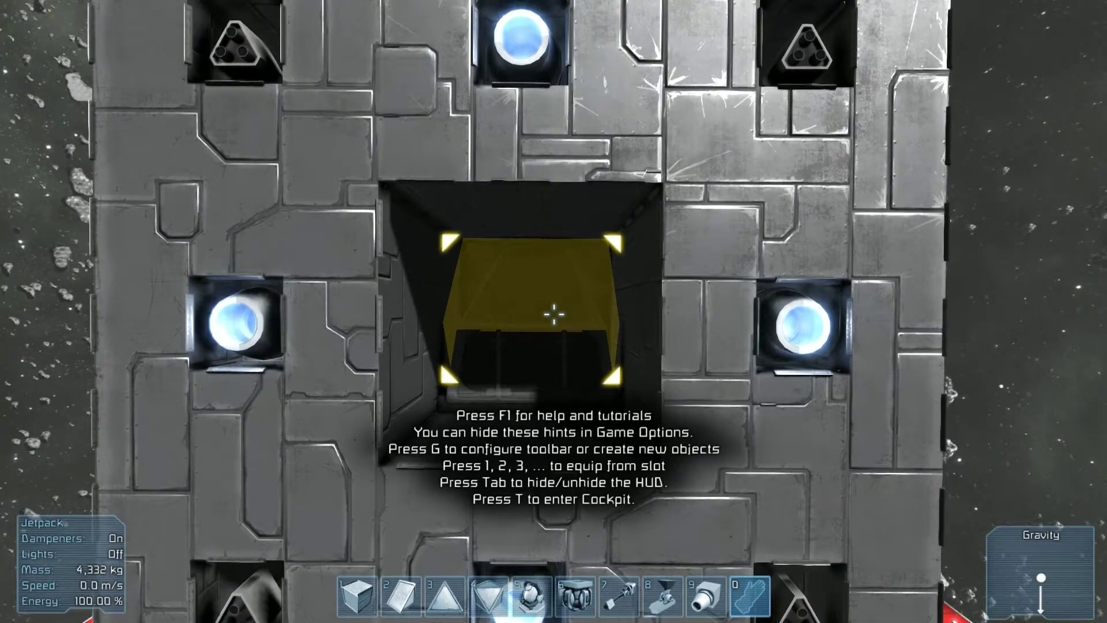
pyautogui.press('g')
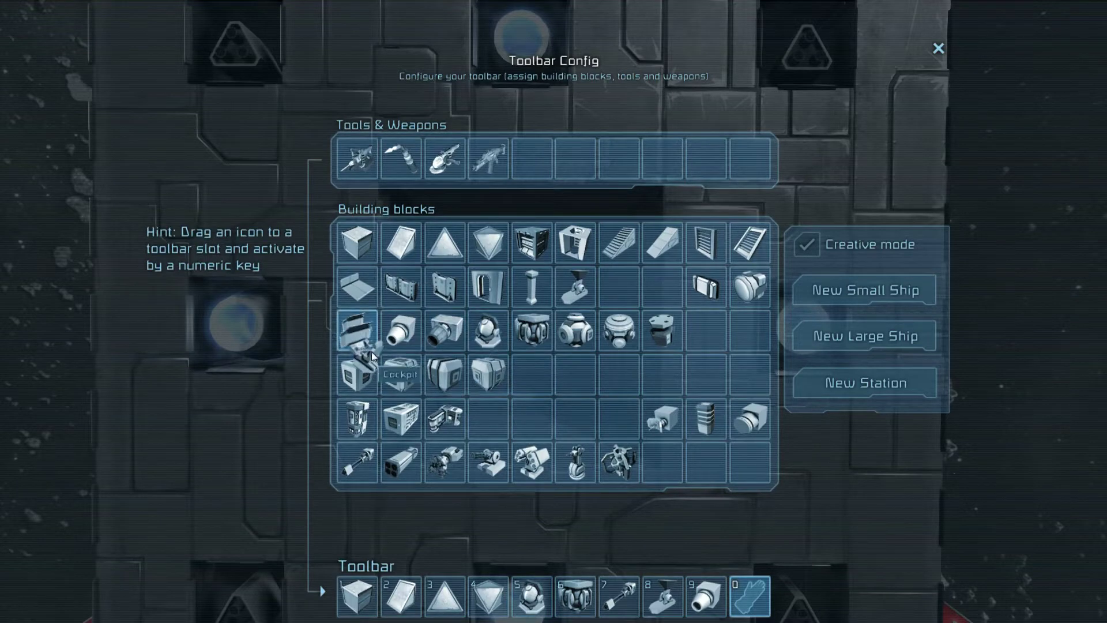
pyautogui.moveTo(516, 441); pyautogui.dragTo(604, 592)
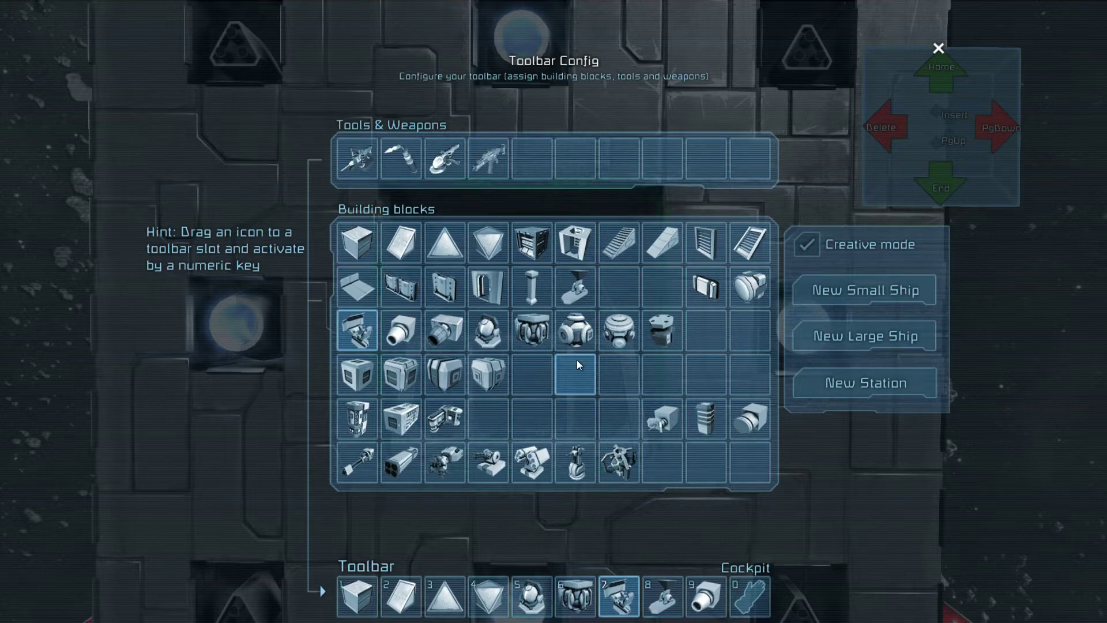
pyautogui.press('Escape')
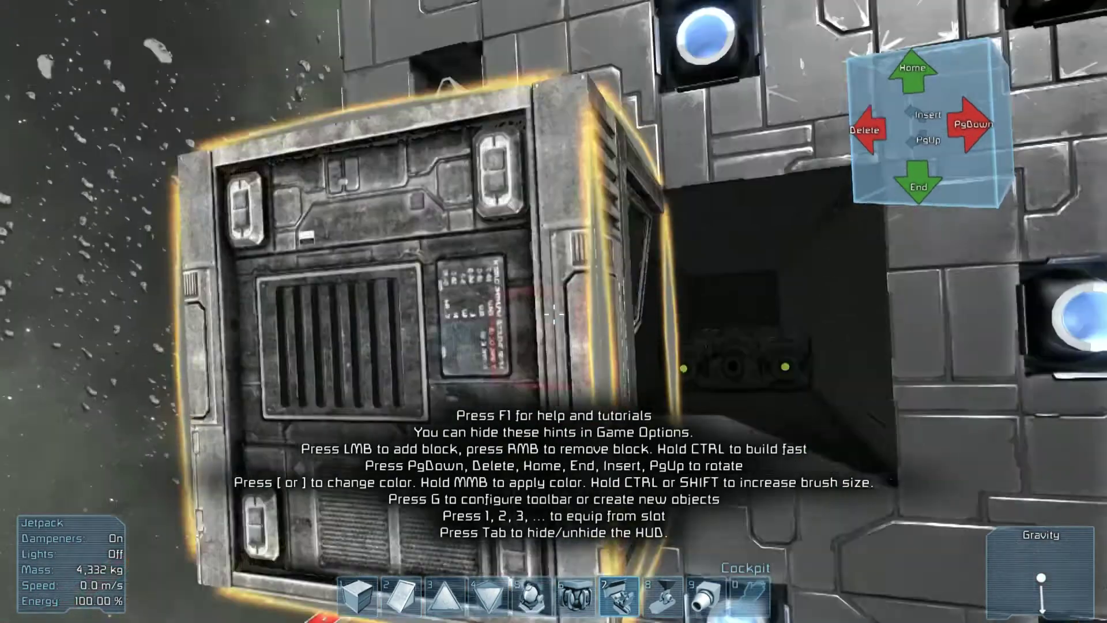
# Rotate the cockpit windshield-outward and place it inside the ship's front opening.
pyautogui.press('Home')
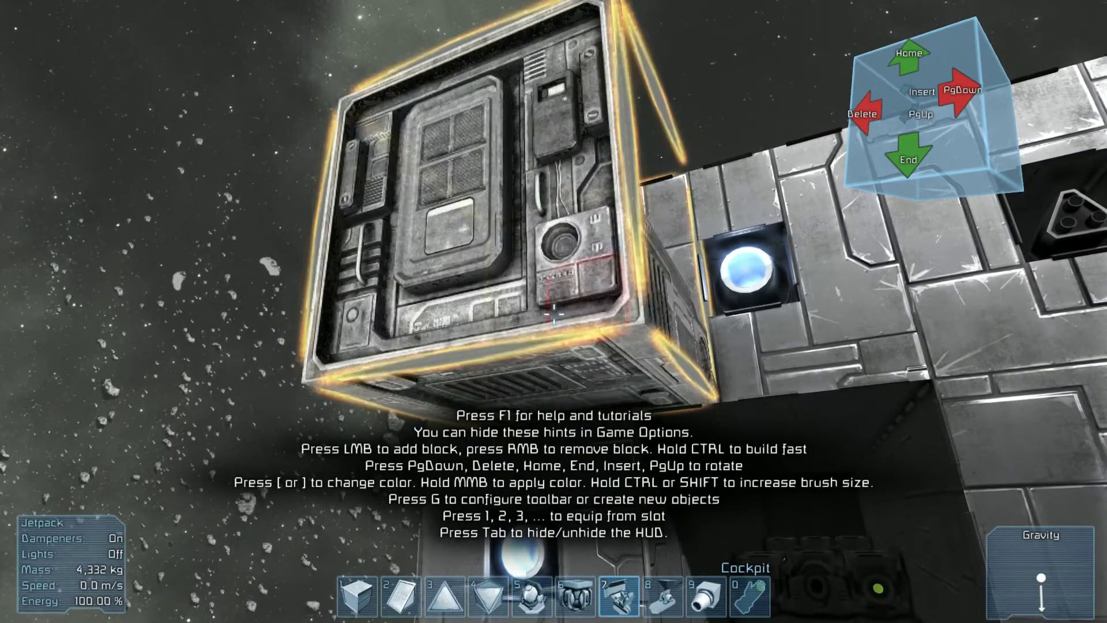
pyautogui.press('Home')
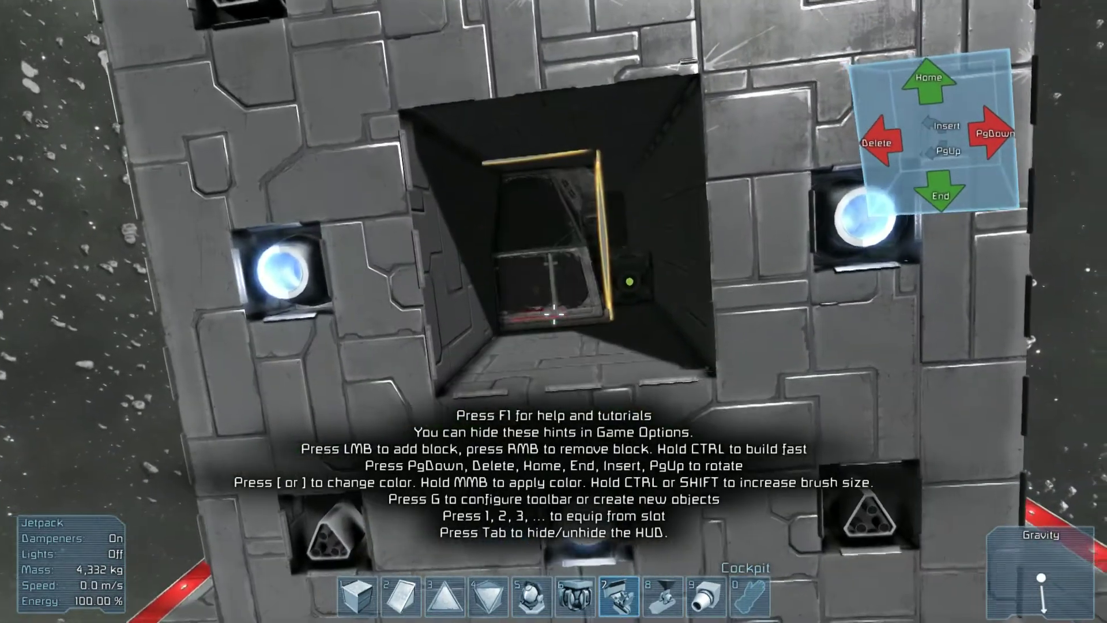
pyautogui.press('Home')
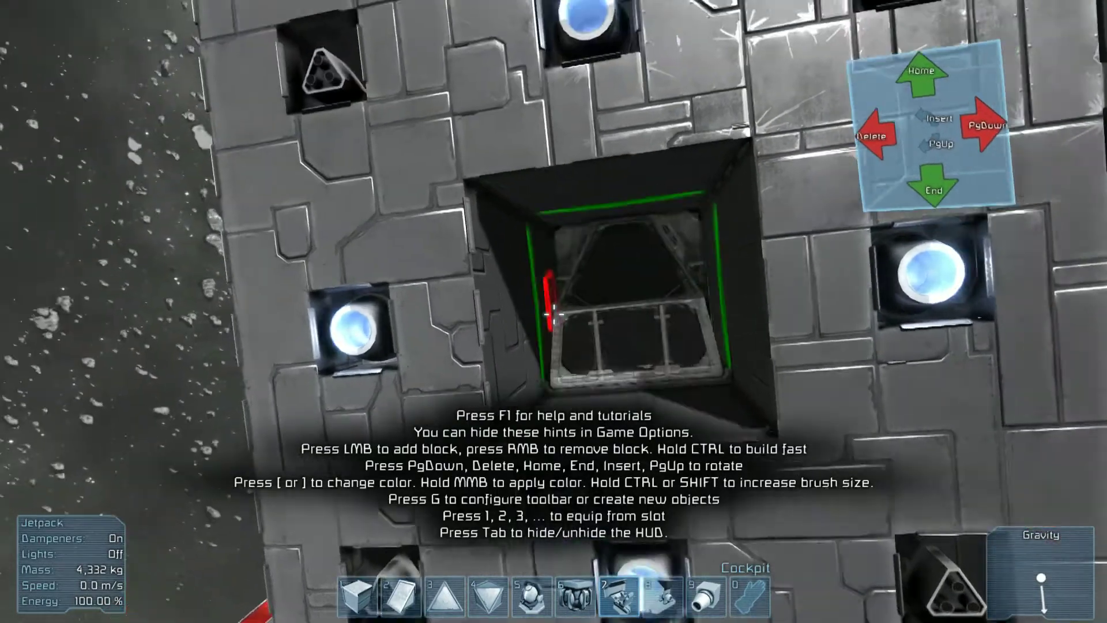
pyautogui.press('End')
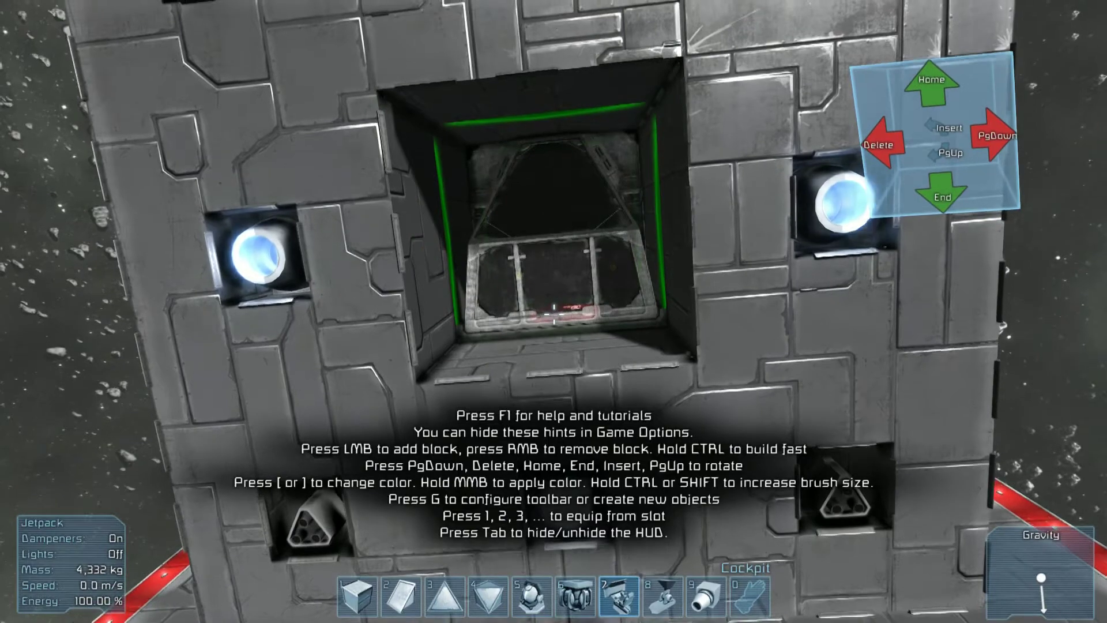
pyautogui.press('Home')
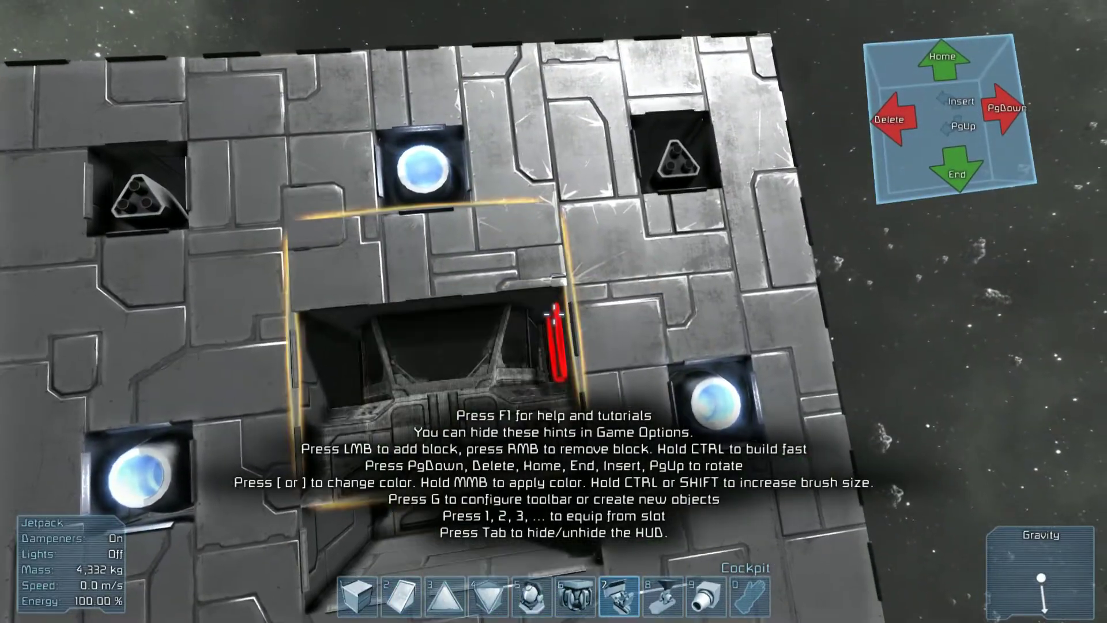
pyautogui.press('0')
# Board the cockpit, switch to third-person view, and fly the ship sideways past the station.
pyautogui.press('Tab')
pyautogui.press('f')
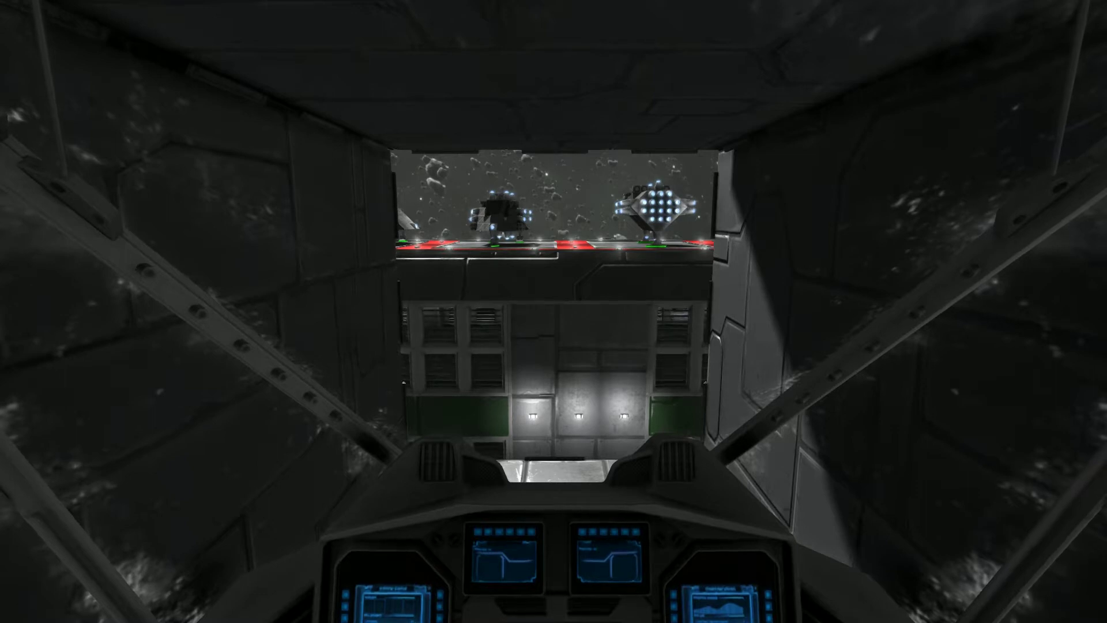
pyautogui.press('v')
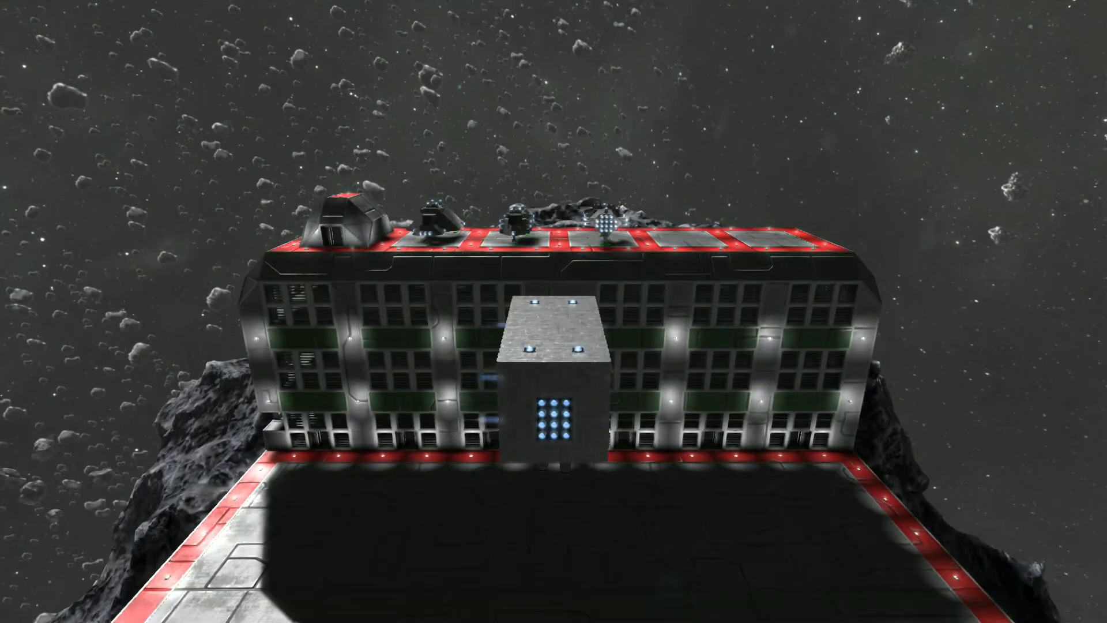
pyautogui.press('Tab')
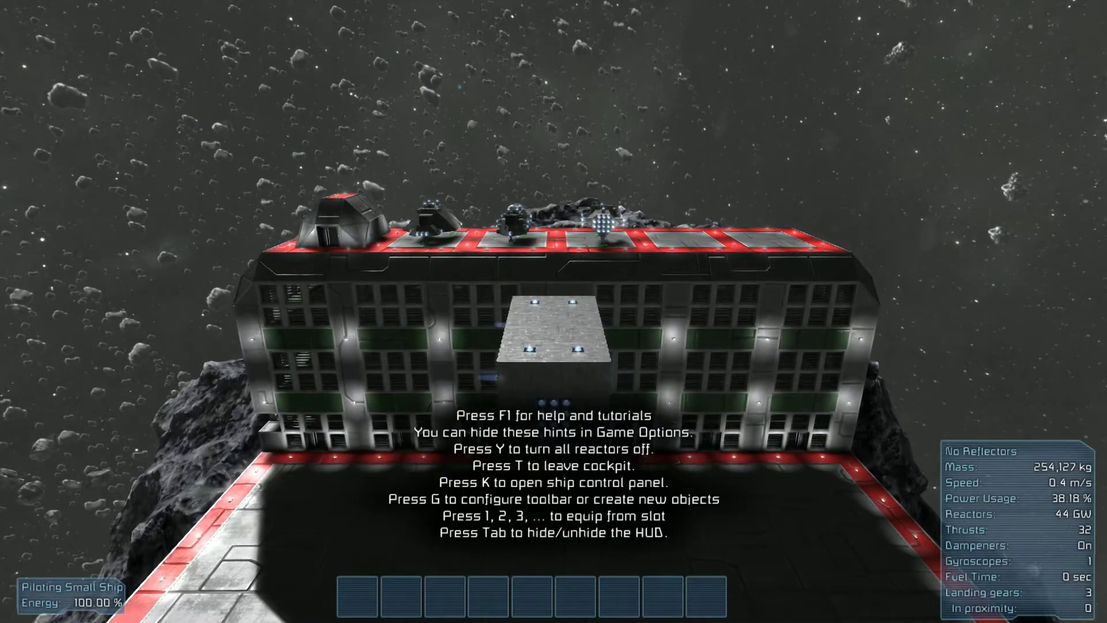
pyautogui.press('Tab')
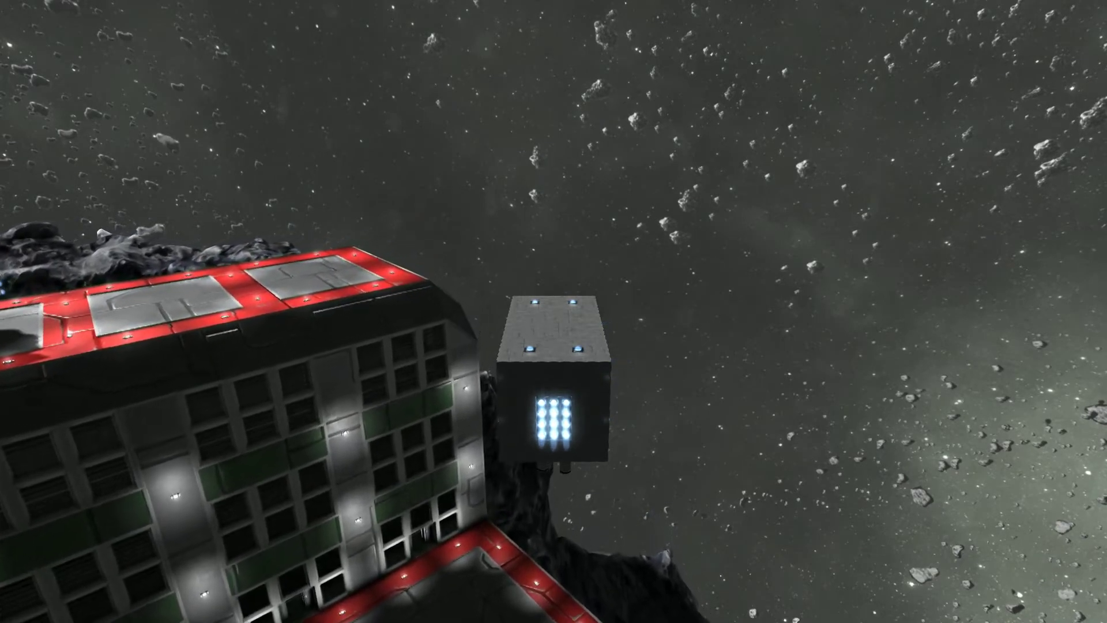
pyautogui.press('d')
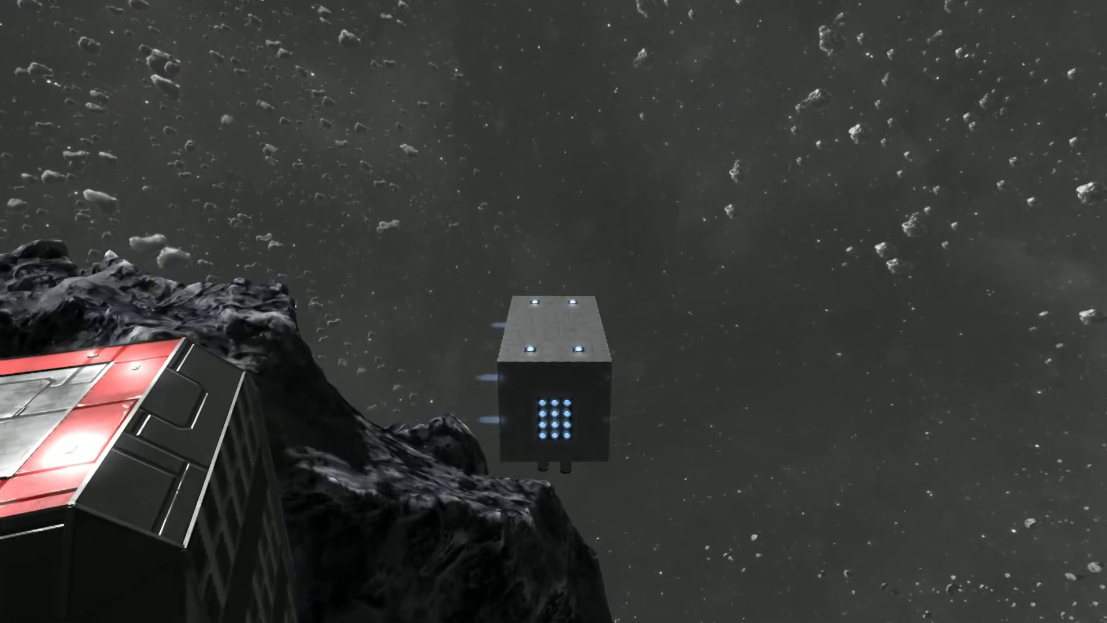
# Steer with side thrusters until the ship rests against the asteroid by the station.
pyautogui.press('a')
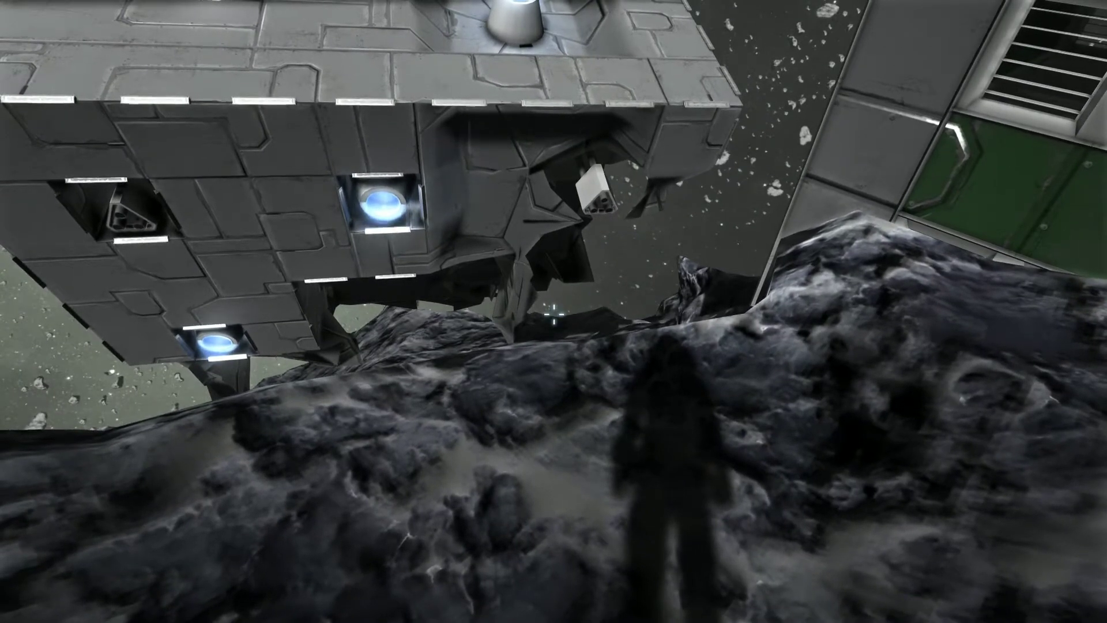
pyautogui.press('g')
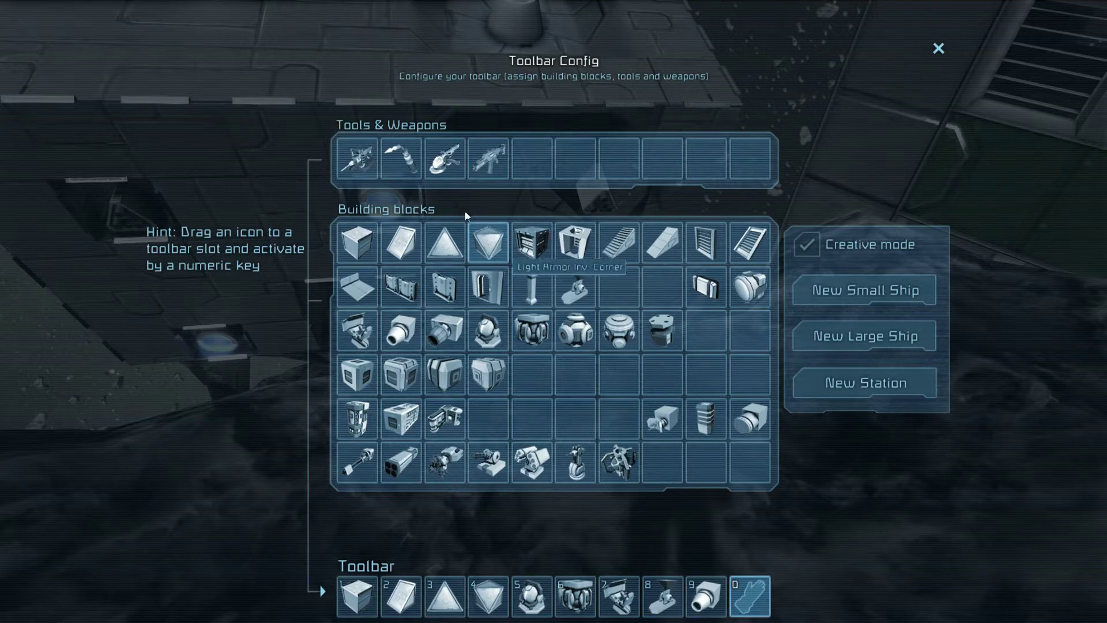
# Assign the Hand Drill to toolbar slot 9, drill the asteroid, and pause the game.
pyautogui.moveTo(335, 138); pyautogui.dragTo(699, 585)
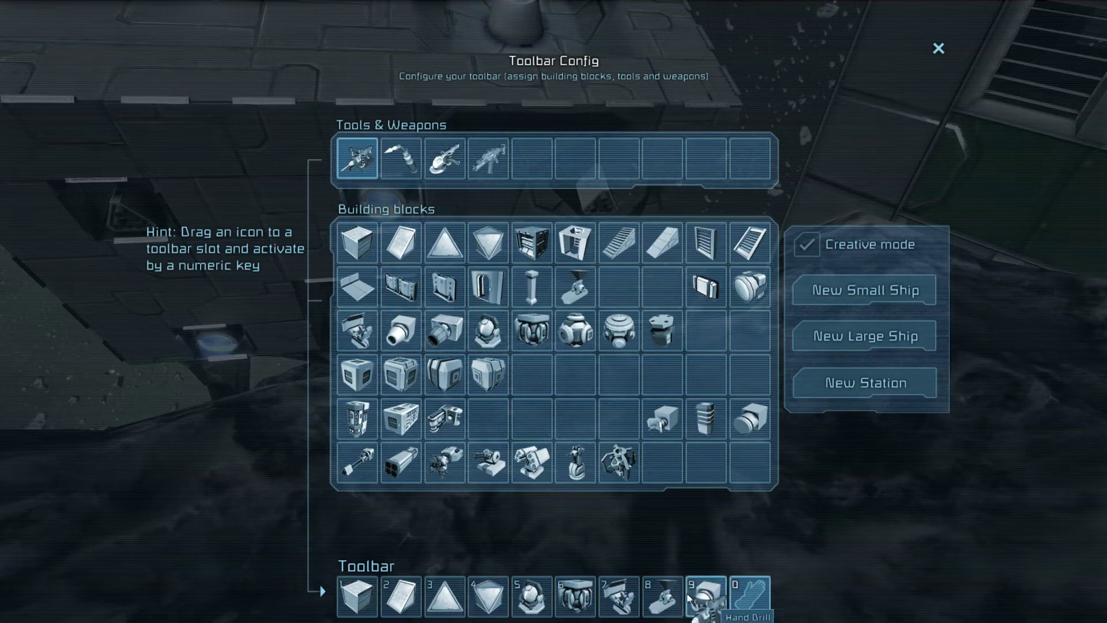
pyautogui.moveTo(690, 596); pyautogui.dragTo(683, 589)
pyautogui.press('Escape')
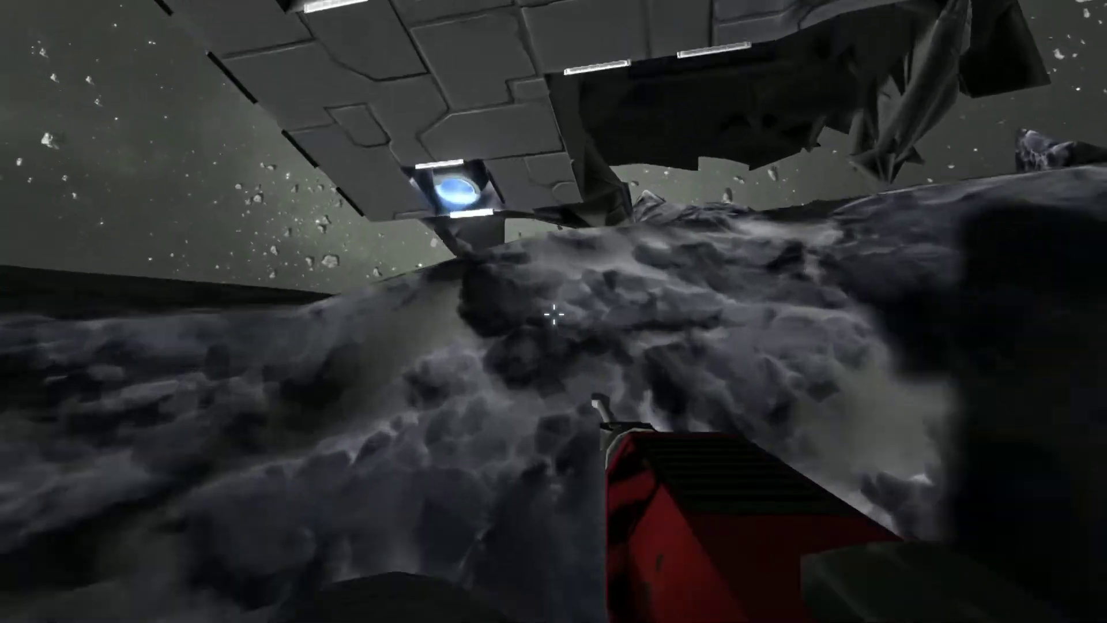
pyautogui.click(554, 317)
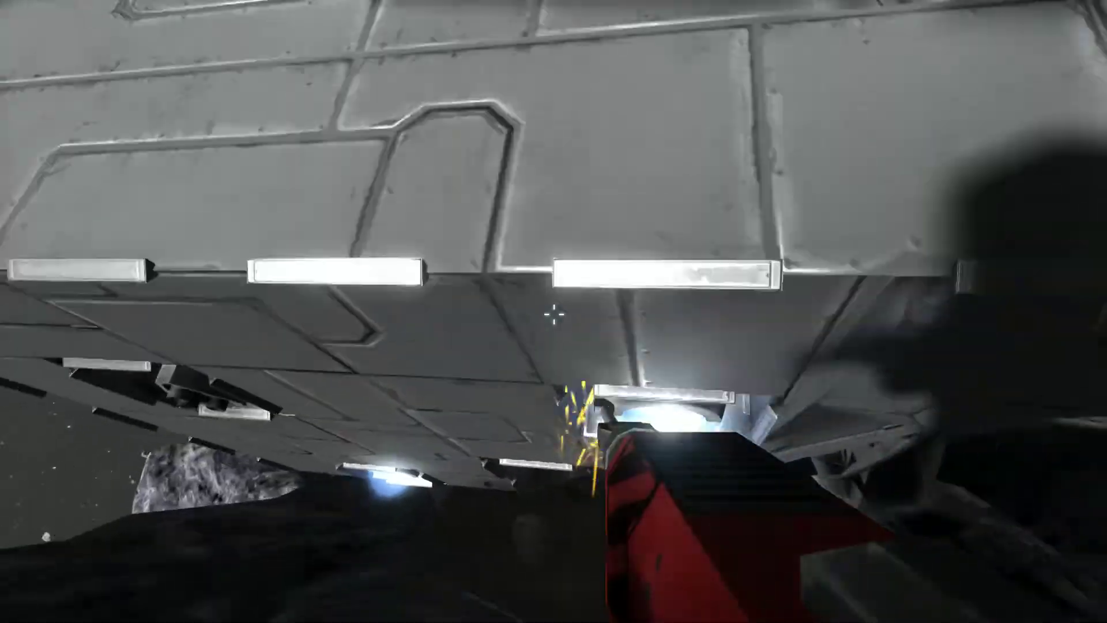
pyautogui.press('Escape')
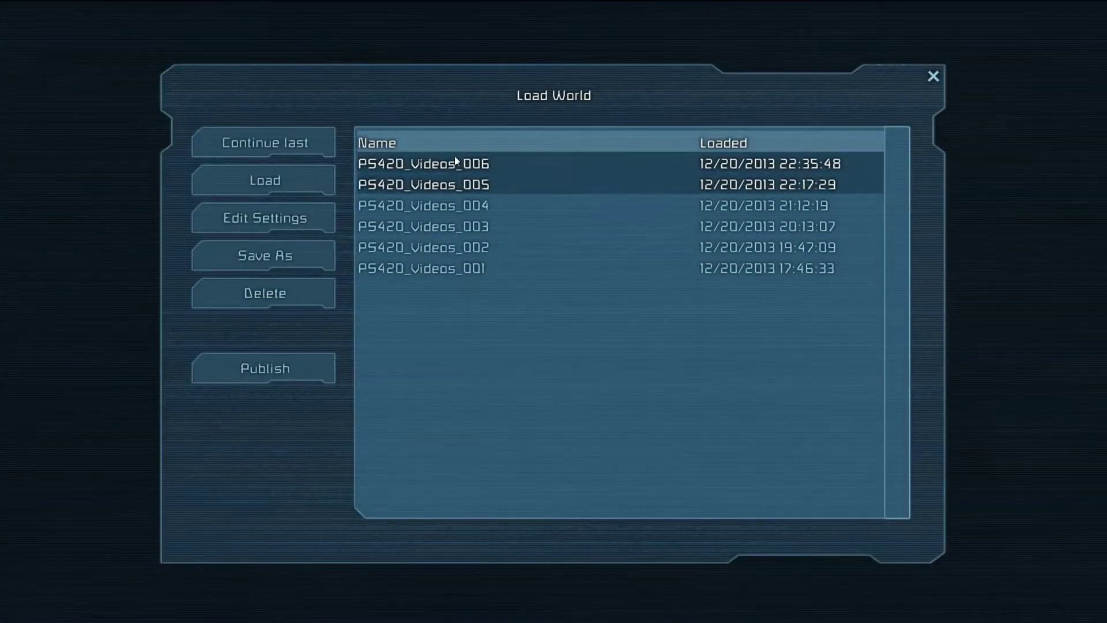
# Load the world PS420_Videos_006 and fly up to the block ship's front opening.
pyautogui.click(272, 173)
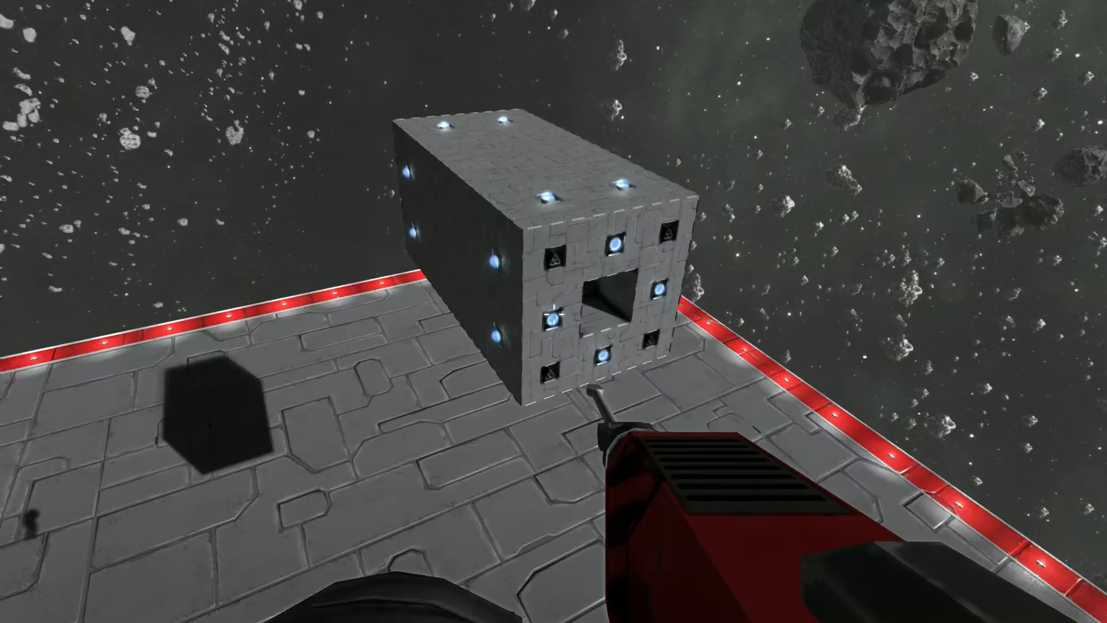
pyautogui.press('w')
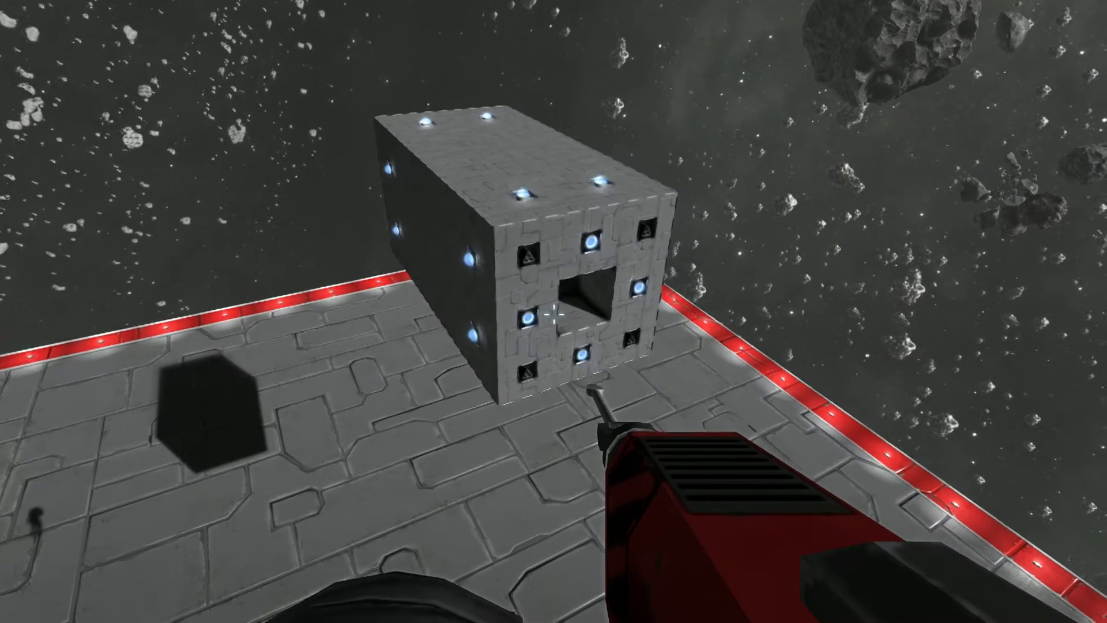
pyautogui.press('d')
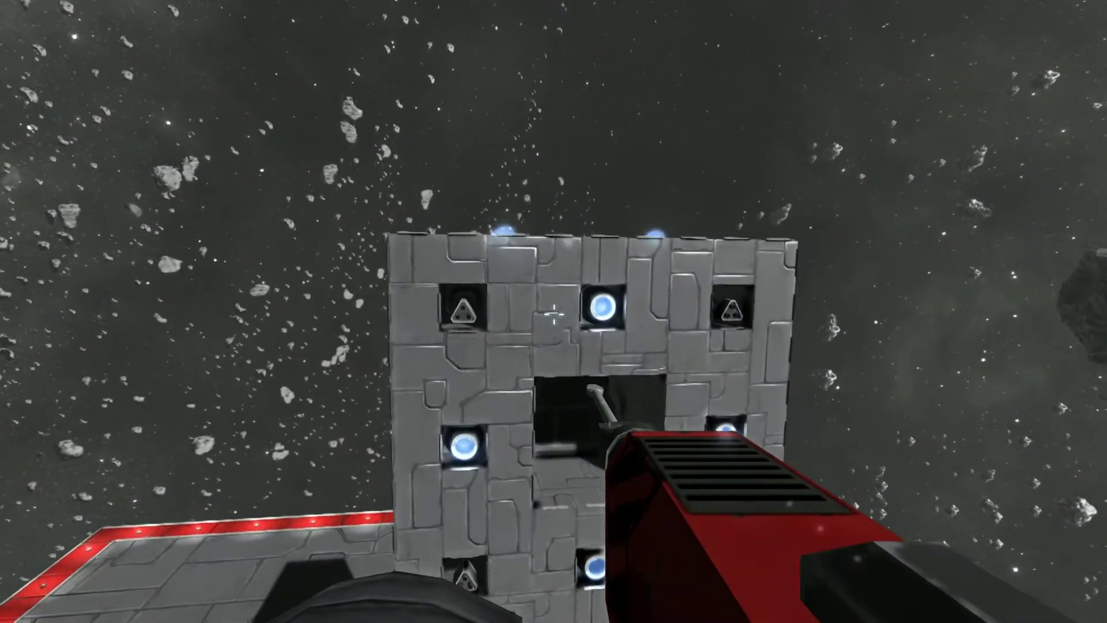
pyautogui.press('w')
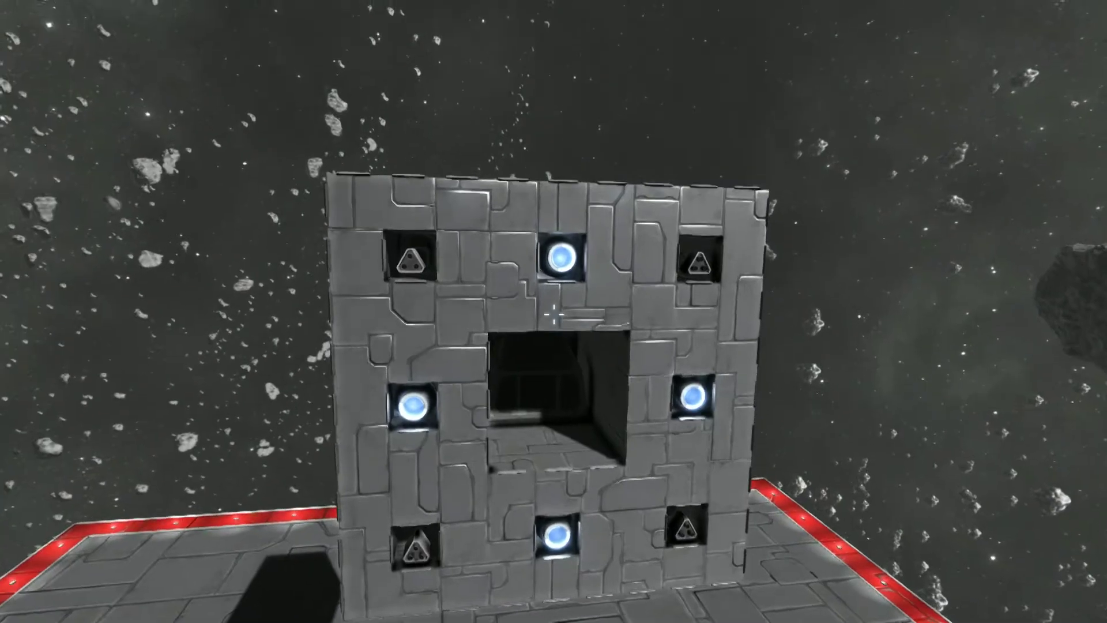
pyautogui.press('w')
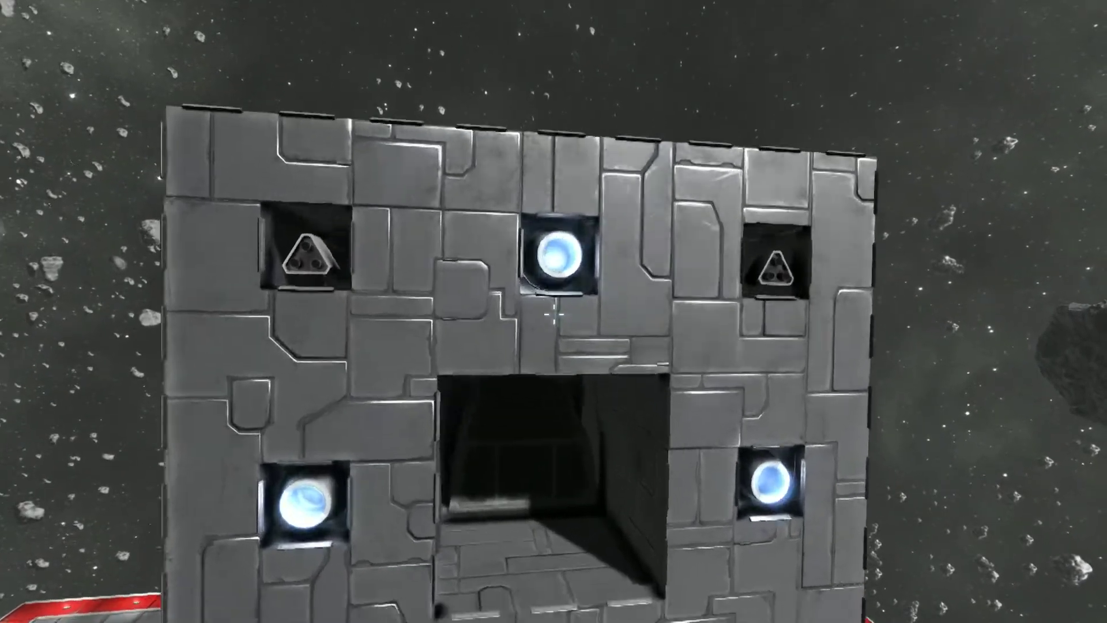
pyautogui.press('g')
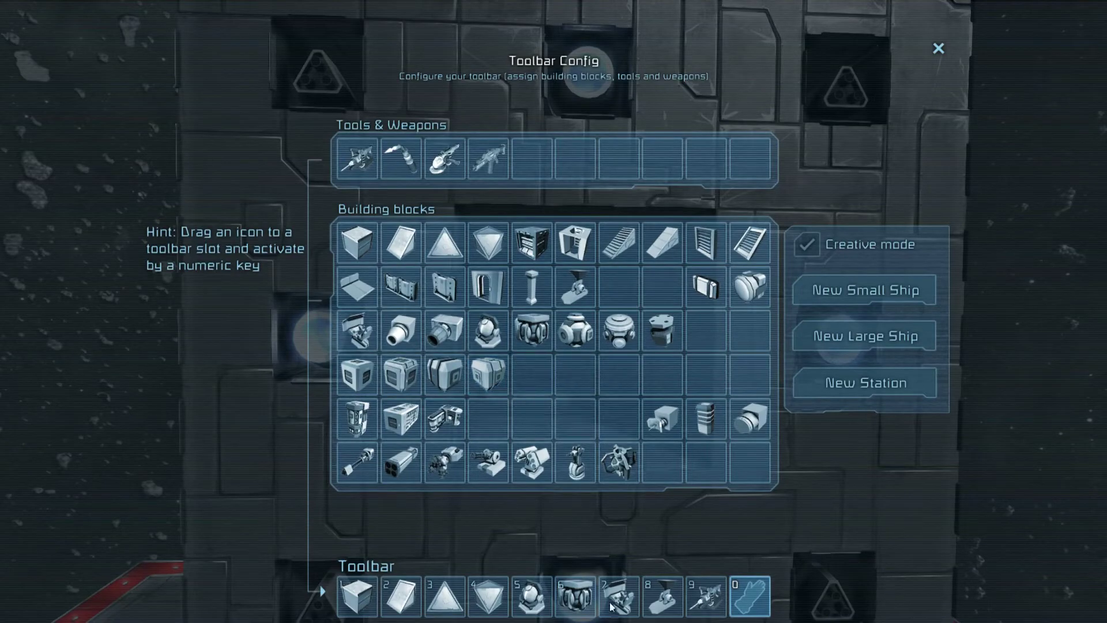
# Select the slot 7 Cockpit, turn its seat outward, and place it in the front opening.
pyautogui.press('Escape')
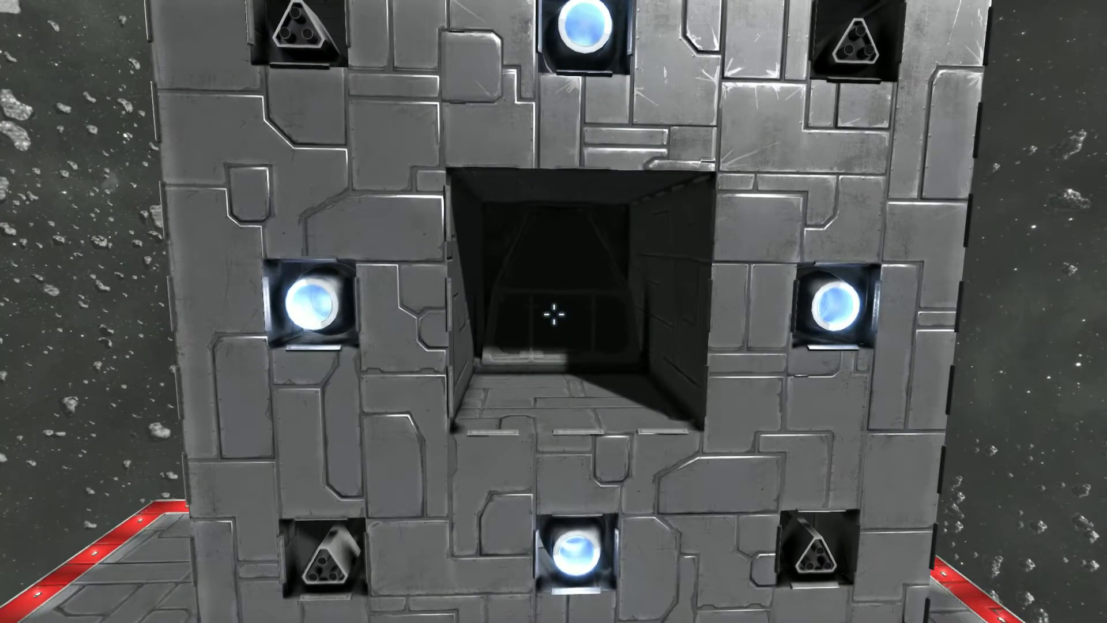
pyautogui.press('Tab')
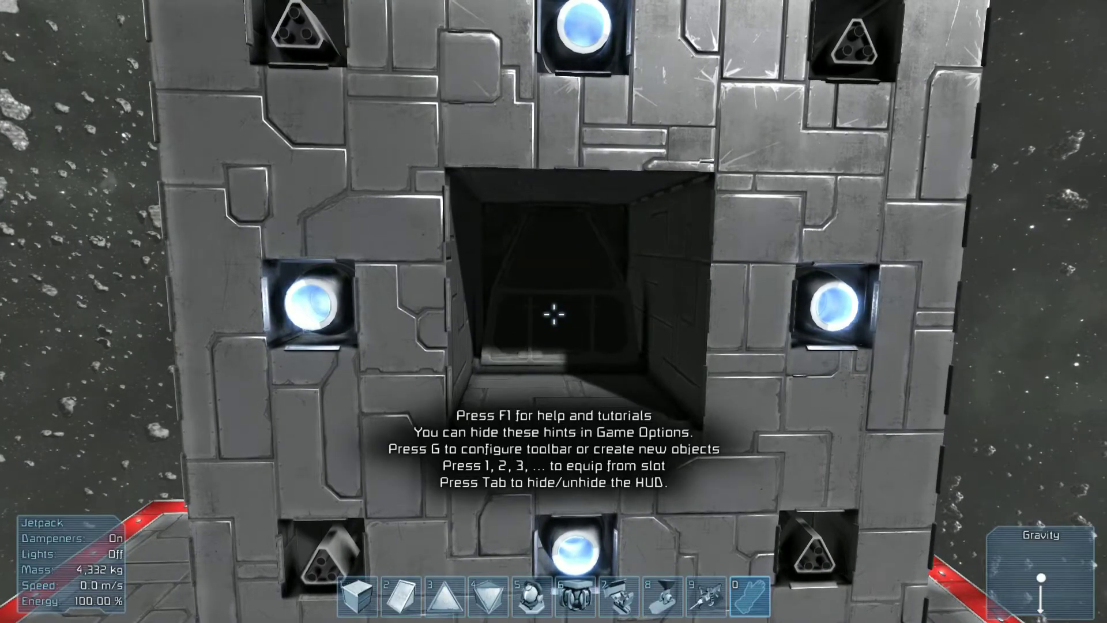
pyautogui.press('7')
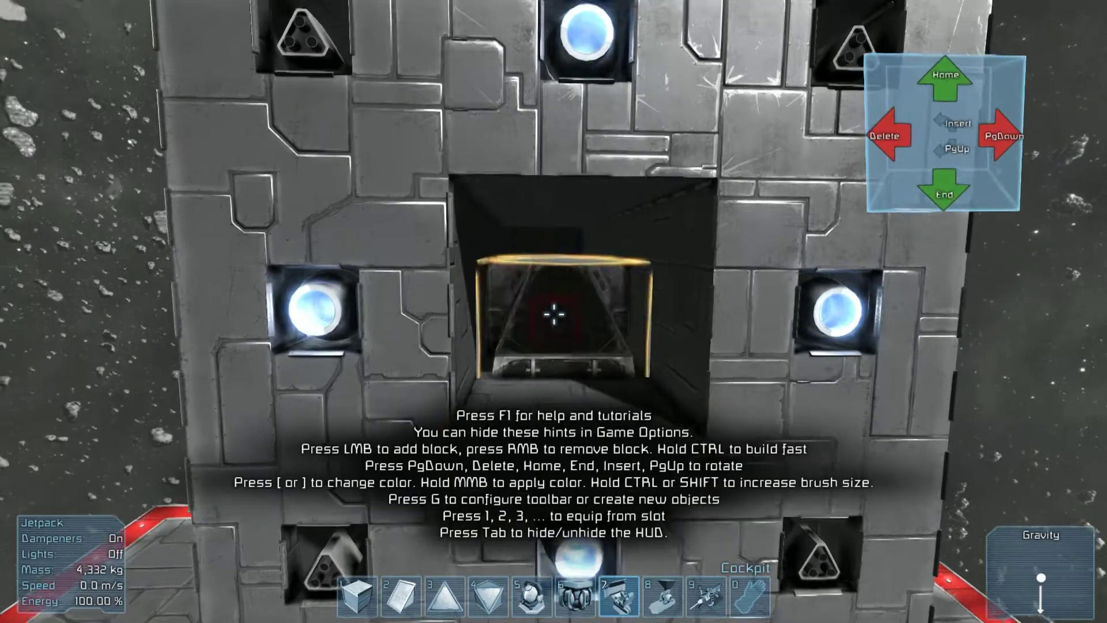
pyautogui.press('w')
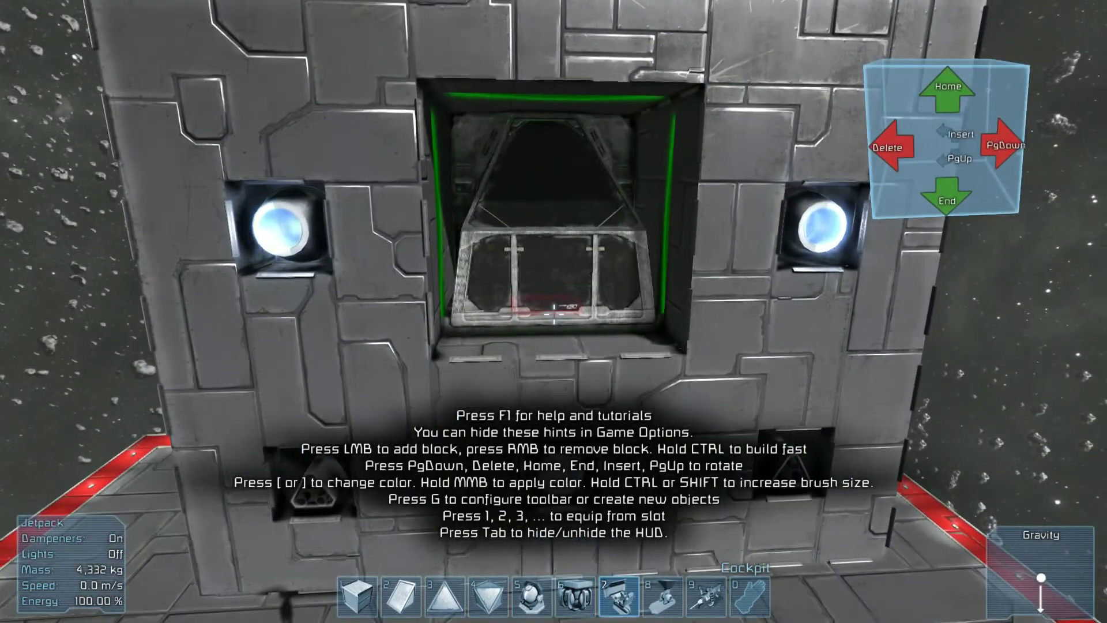
pyautogui.press('Next')
pyautogui.press('Next')
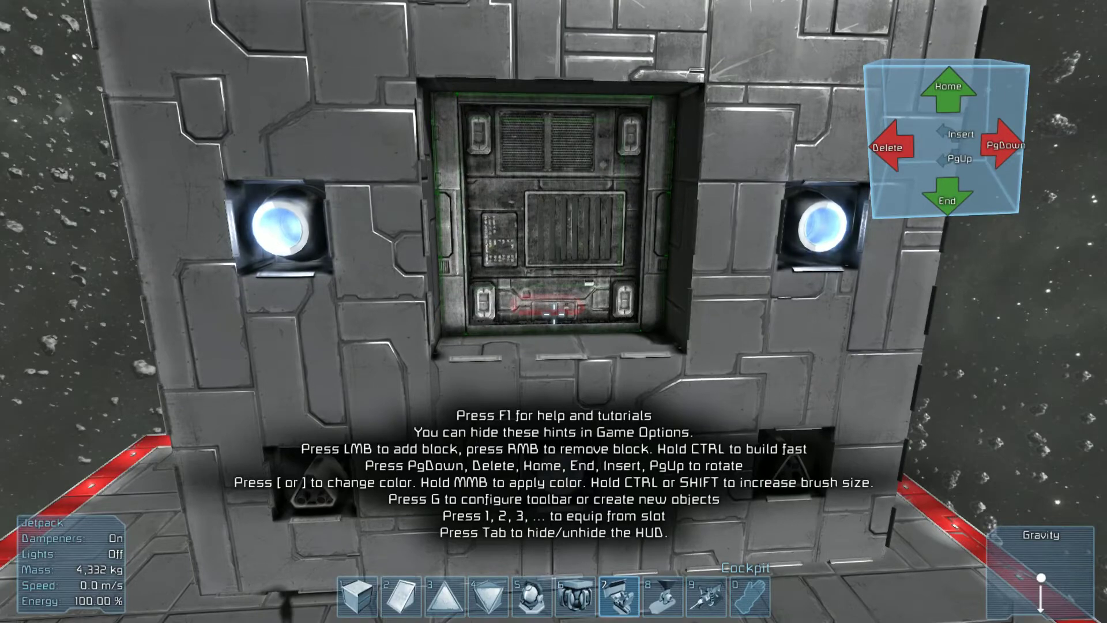
pyautogui.press('pagedown')
pyautogui.press('pagedown')
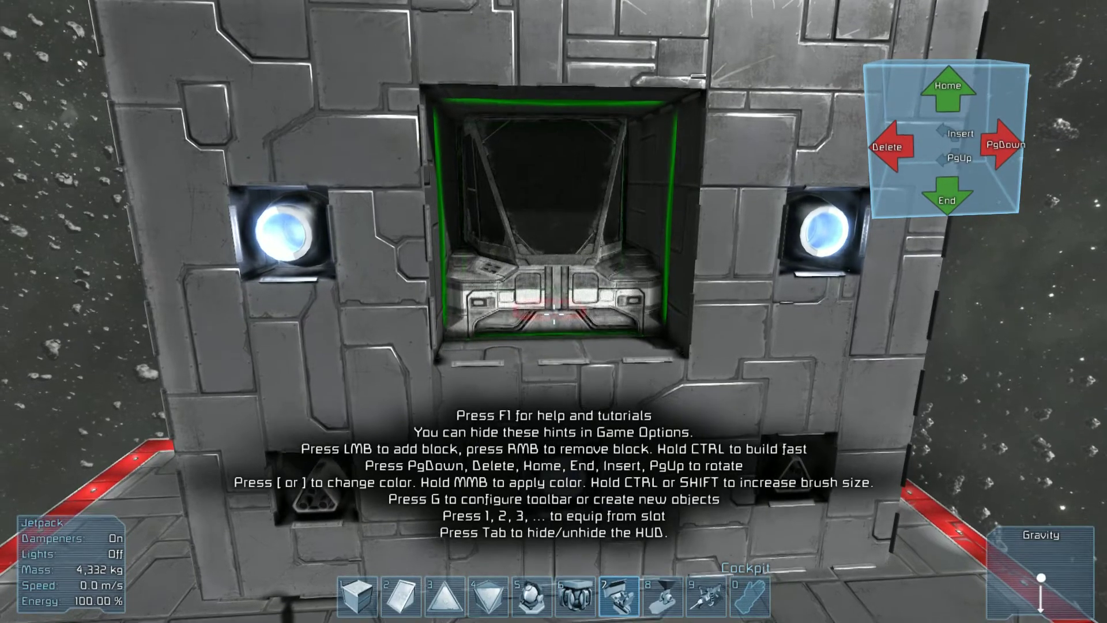
pyautogui.press('w')
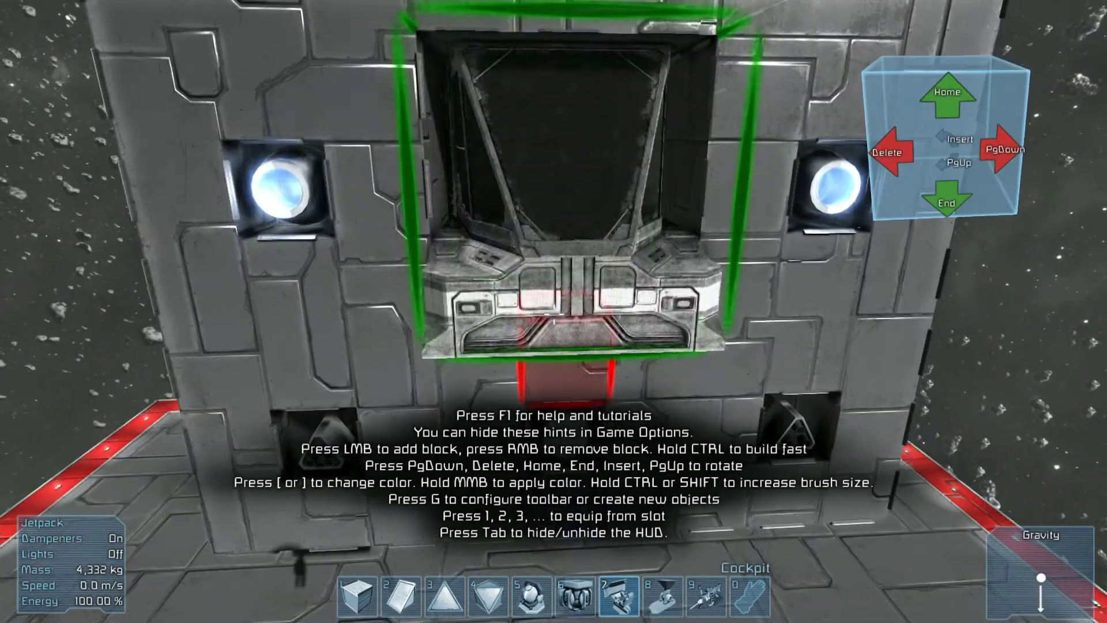
pyautogui.click(553, 316)
pyautogui.press('0')
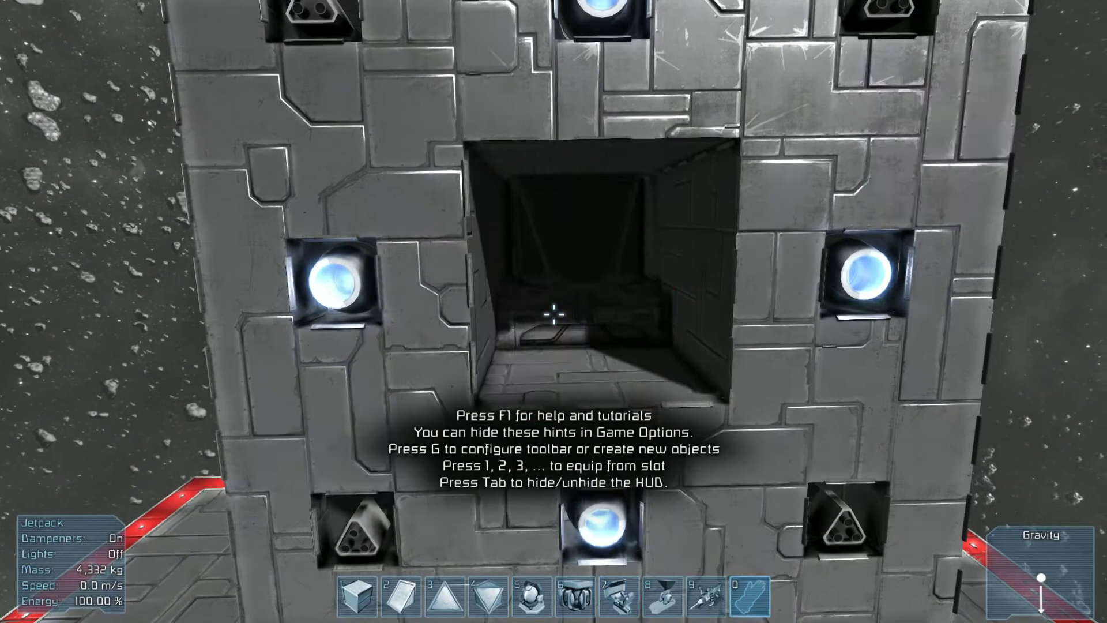
# Board the new cockpit in third-person view with the HUD hidden, ready to fly.
pyautogui.press('w')
pyautogui.press('w')
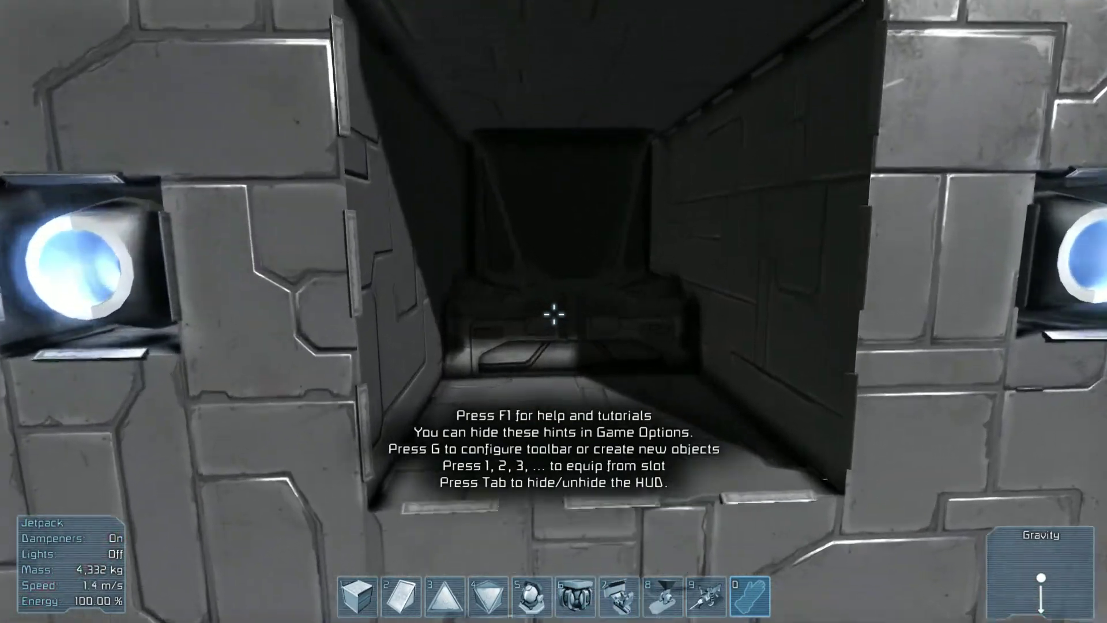
pyautogui.press('t')
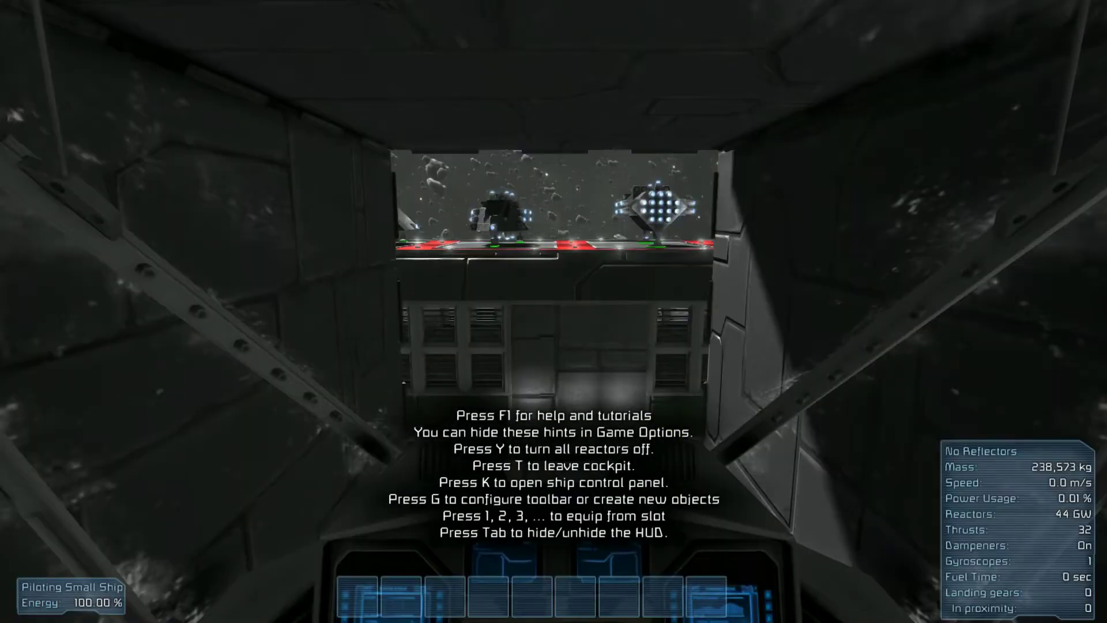
pyautogui.press('v')
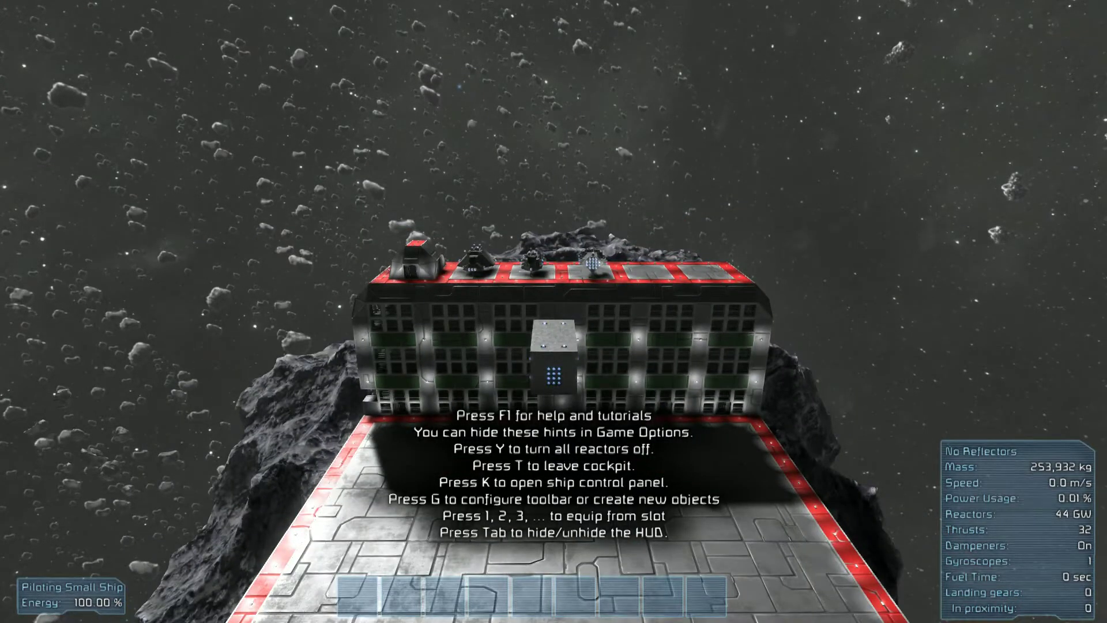
pyautogui.press('Tab')
pyautogui.scroll(3, 553, 346)
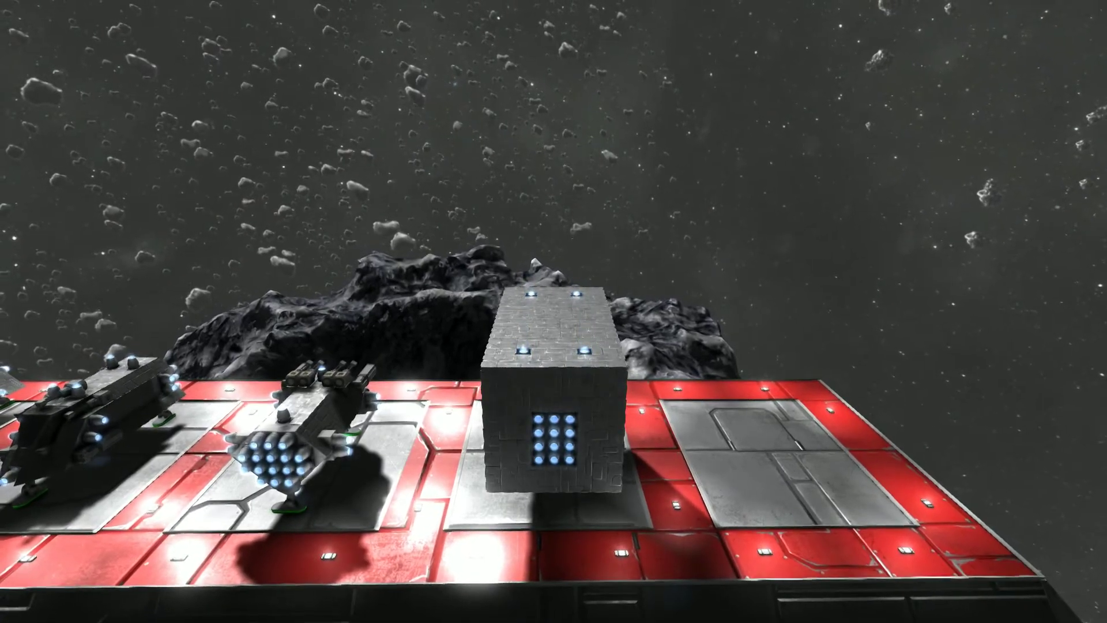
# Drag Landing Gear into toolbar slot 8 and line its preview up under the ship.
pyautogui.press('v')
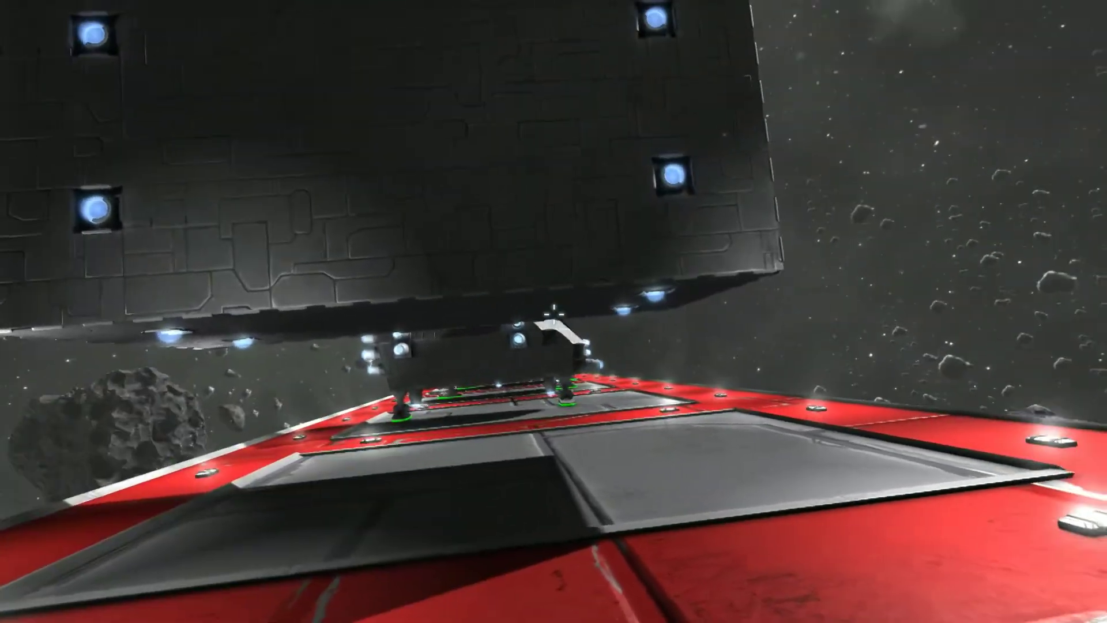
pyautogui.press('g')
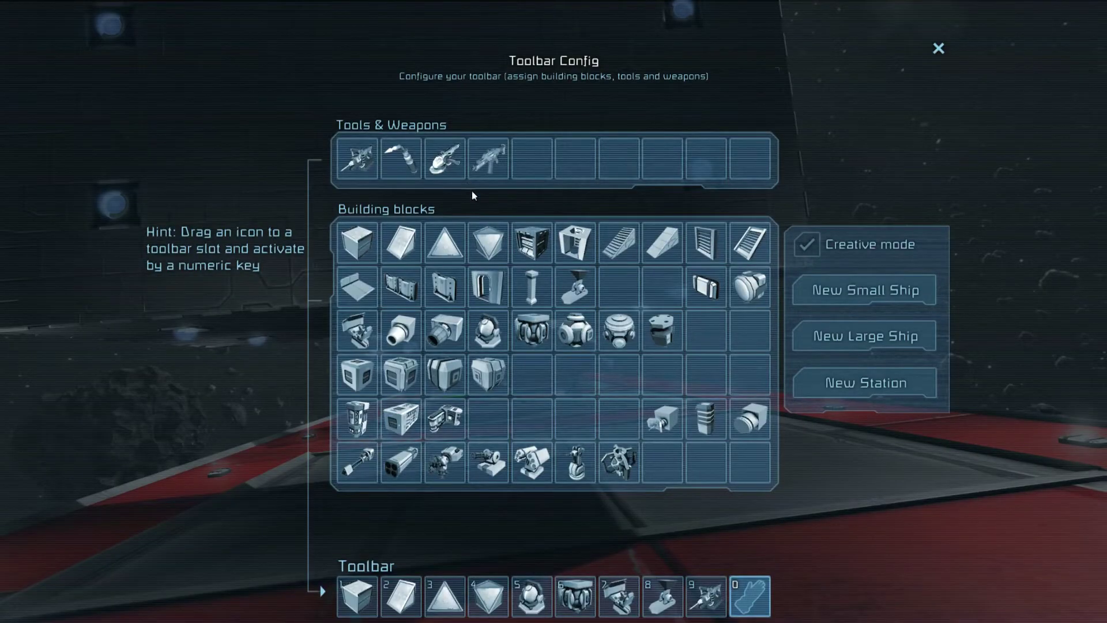
pyautogui.moveTo(575, 285)
pyautogui.mouseDown()
pyautogui.moveTo(585, 320)
pyautogui.moveTo(581, 286)
pyautogui.mouseUp()
pyautogui.press('g')
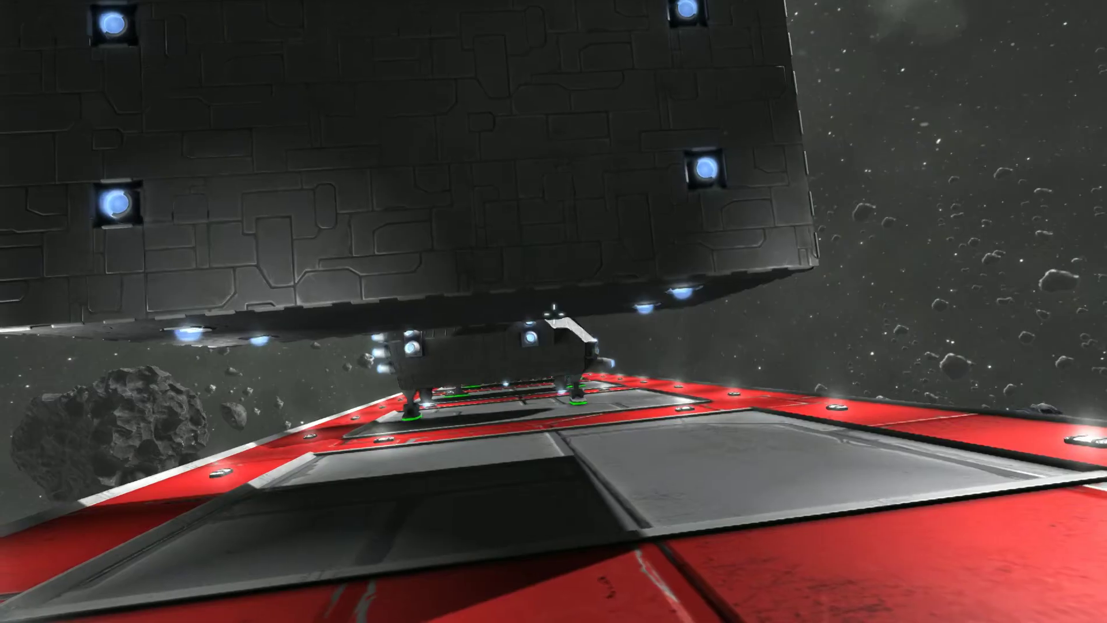
pyautogui.press('Tab')
# Attach landing gear blocks beneath the cube ship, turning one a quarter turn.
pyautogui.click(553, 312)
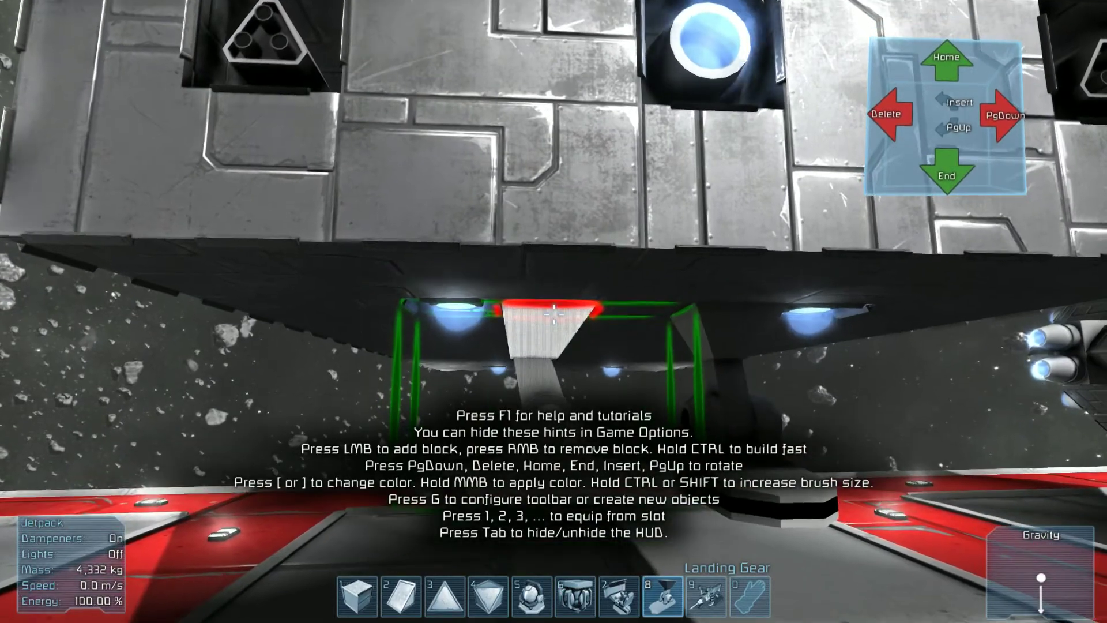
pyautogui.click(554, 314)
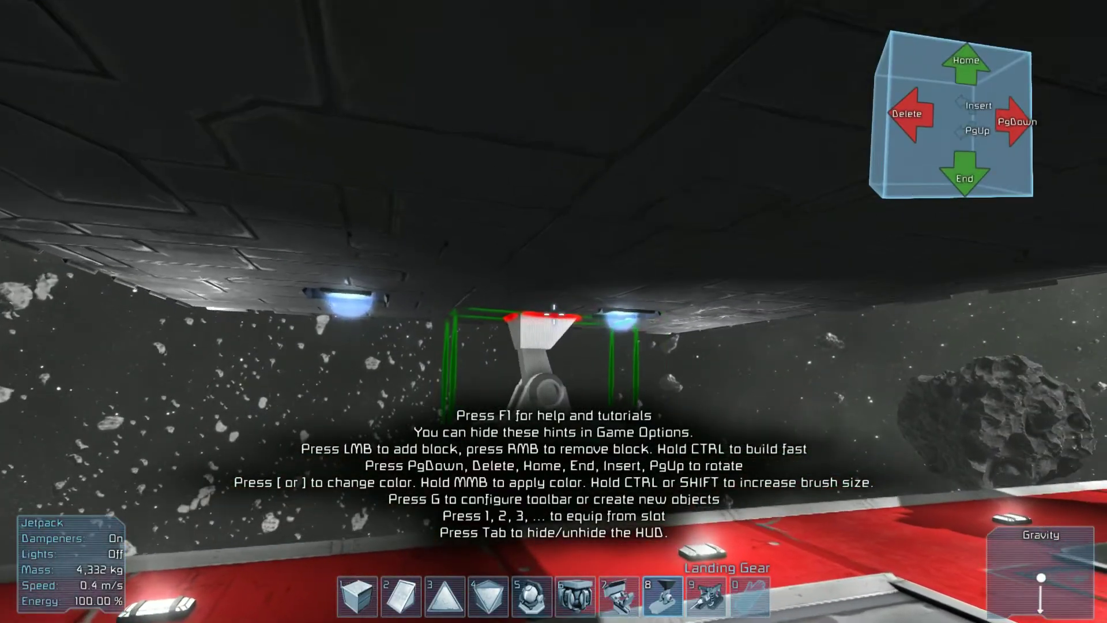
pyautogui.press('pagedown')
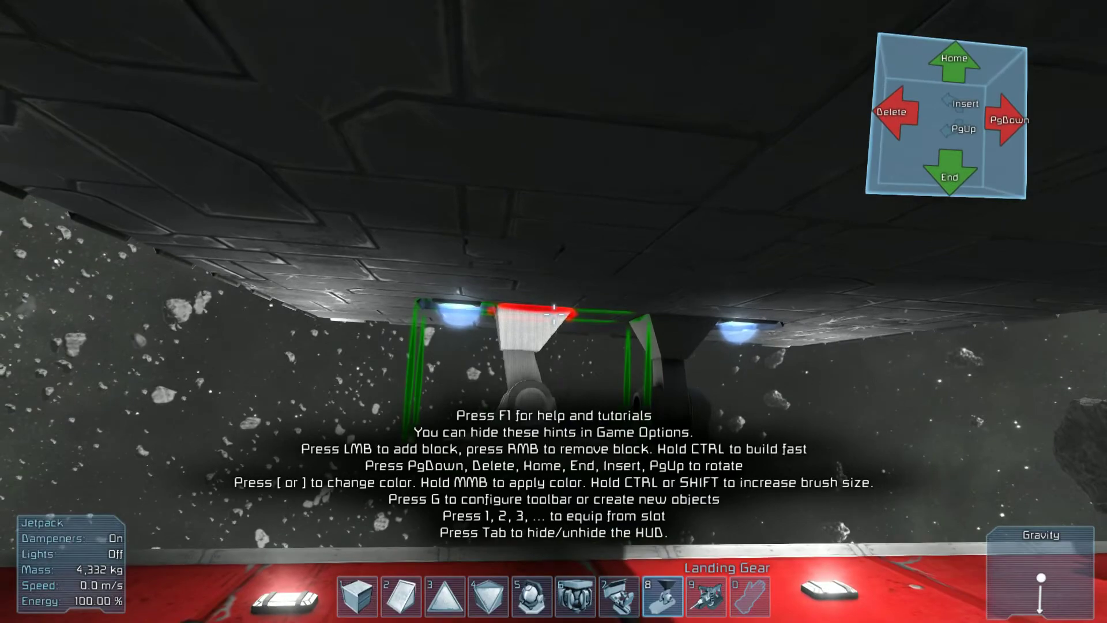
pyautogui.click(554, 311)
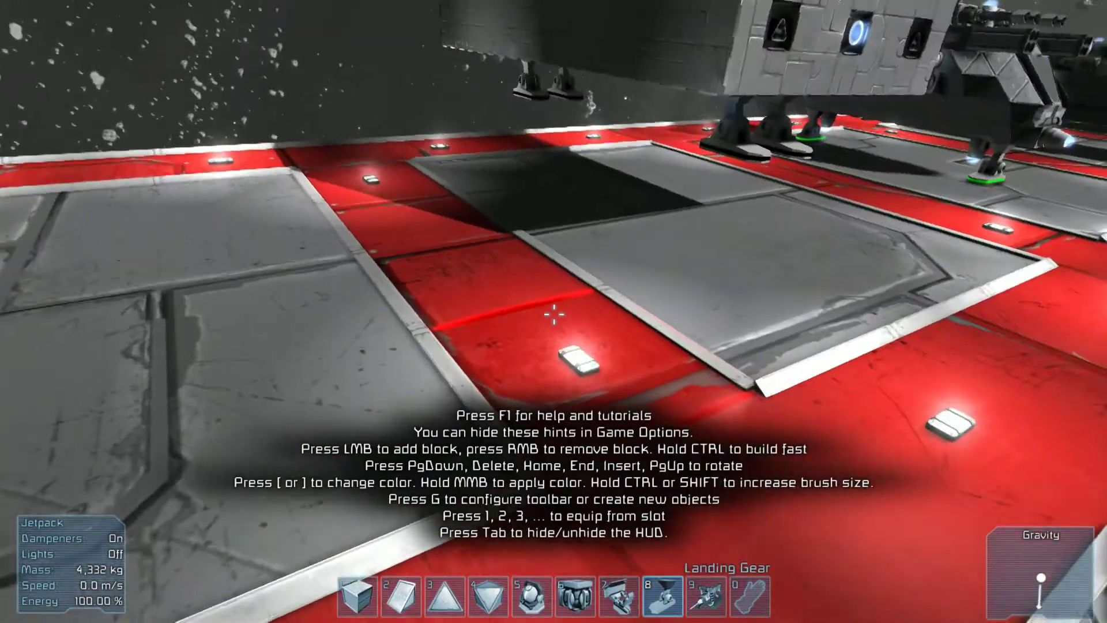
# Holster the landing gear, switch to third person, enter the cockpit and hide the HUD.
pyautogui.press('0')
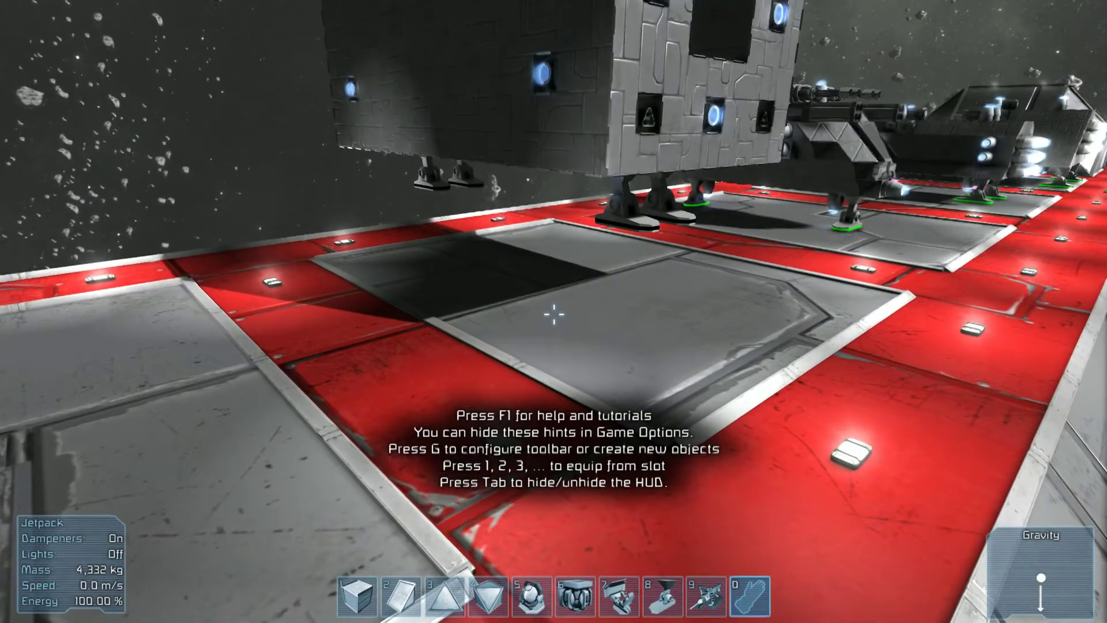
pyautogui.press('v')
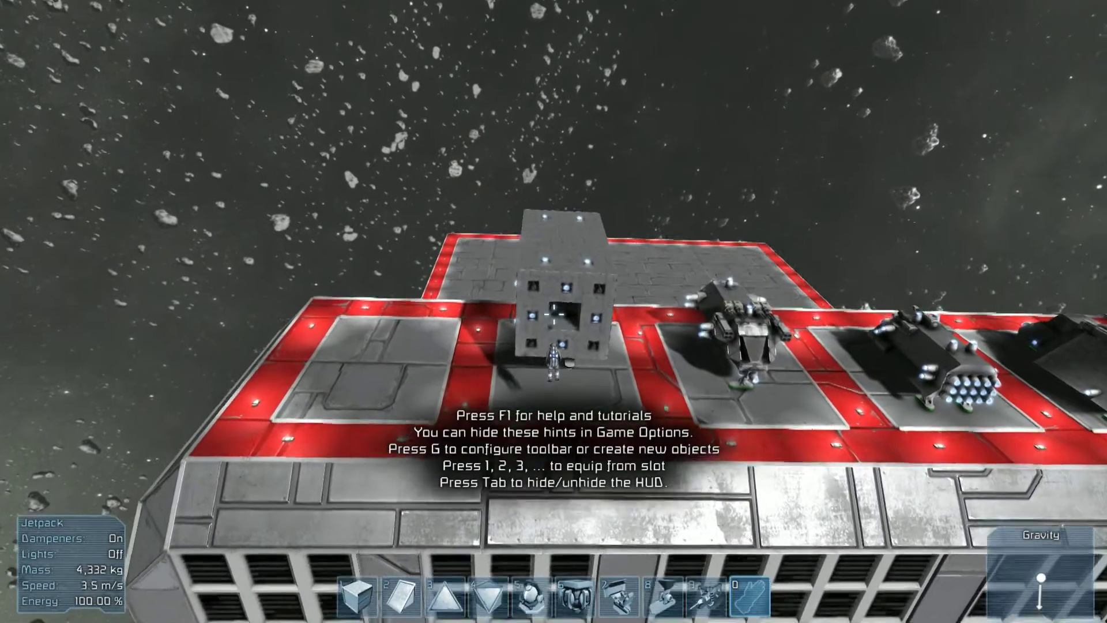
pyautogui.press('t')
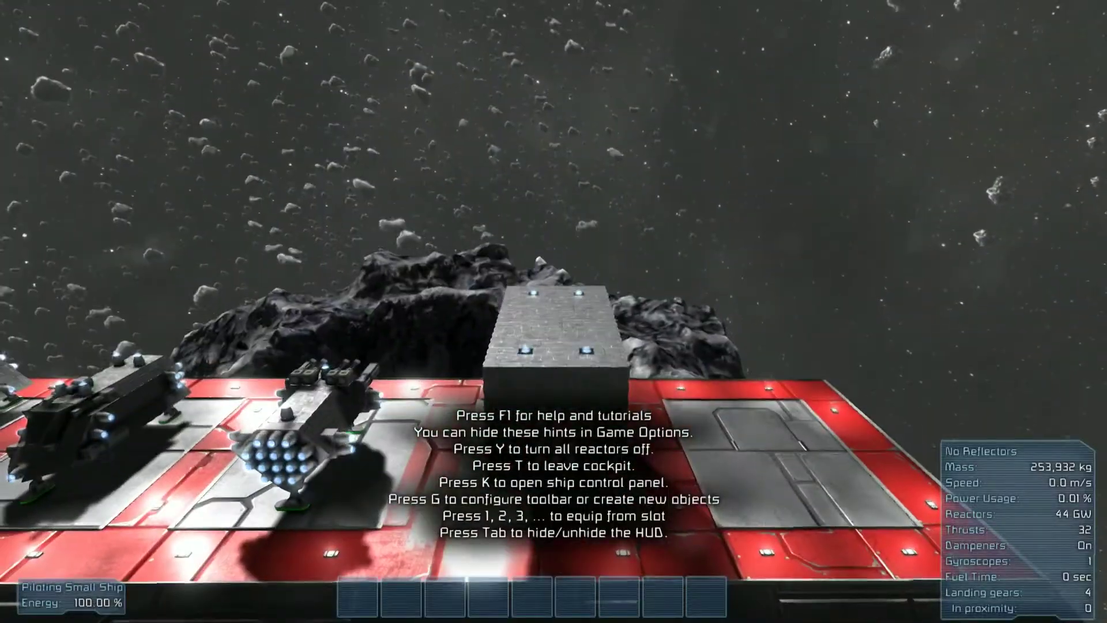
pyautogui.press('Tab')
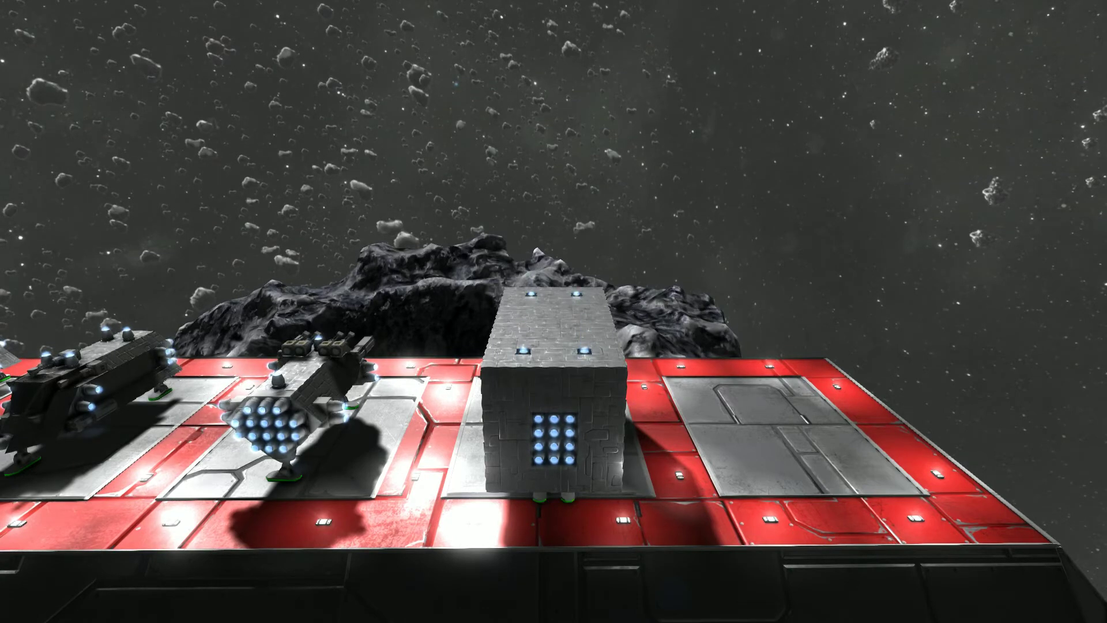
# Return to first person and fly past the fighters along the red pad to the station doorway.
pyautogui.press('v')
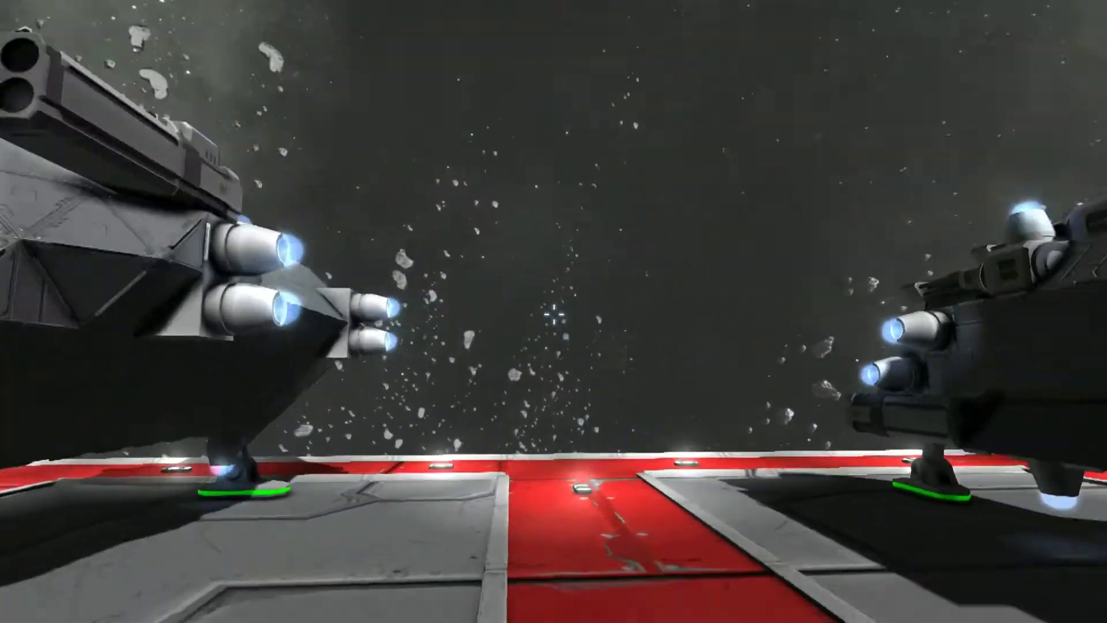
pyautogui.press('a')
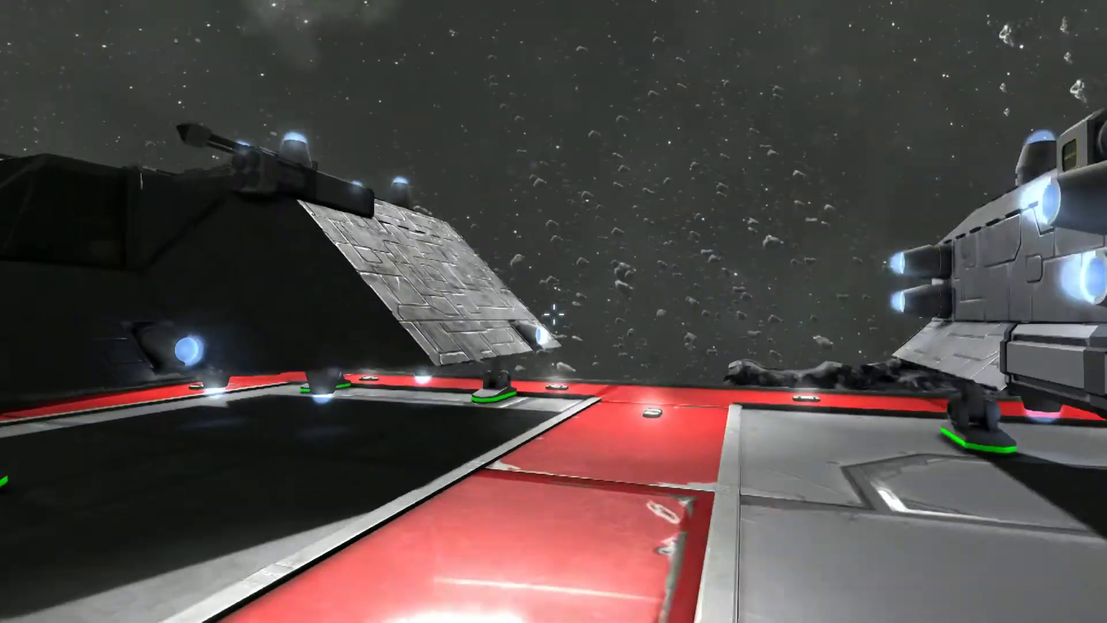
pyautogui.press('w')
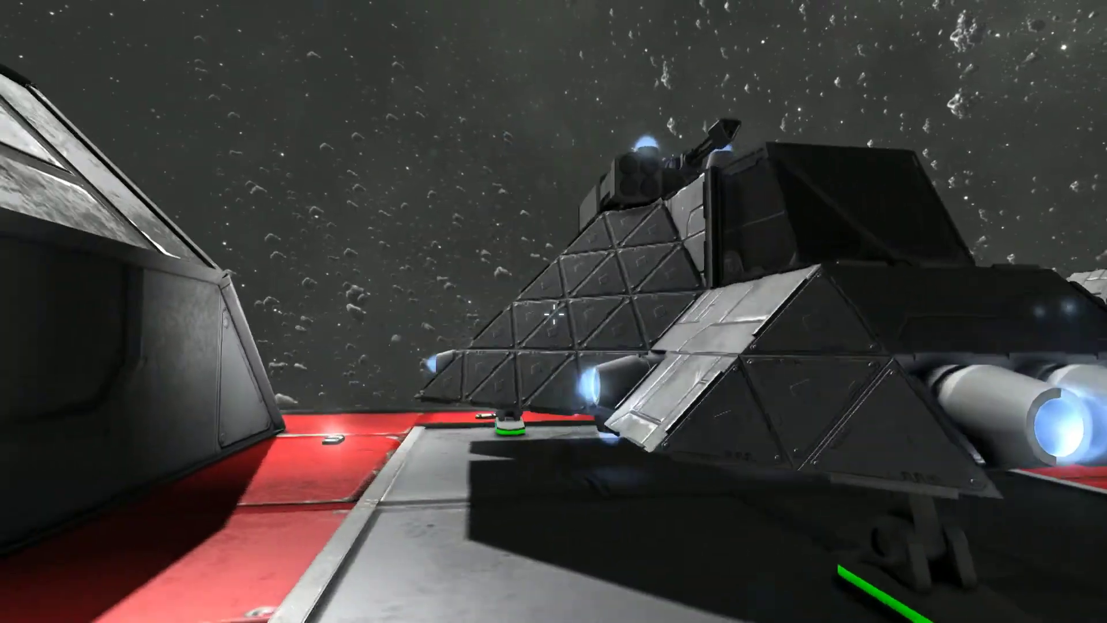
pyautogui.press('d')
pyautogui.press('w')
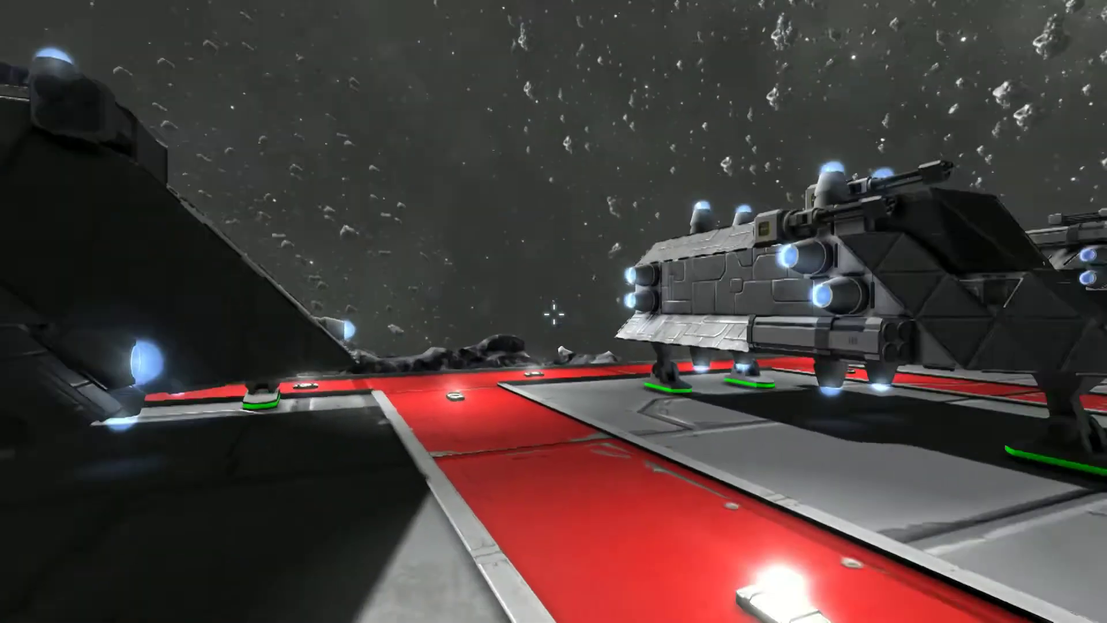
pyautogui.press('w')
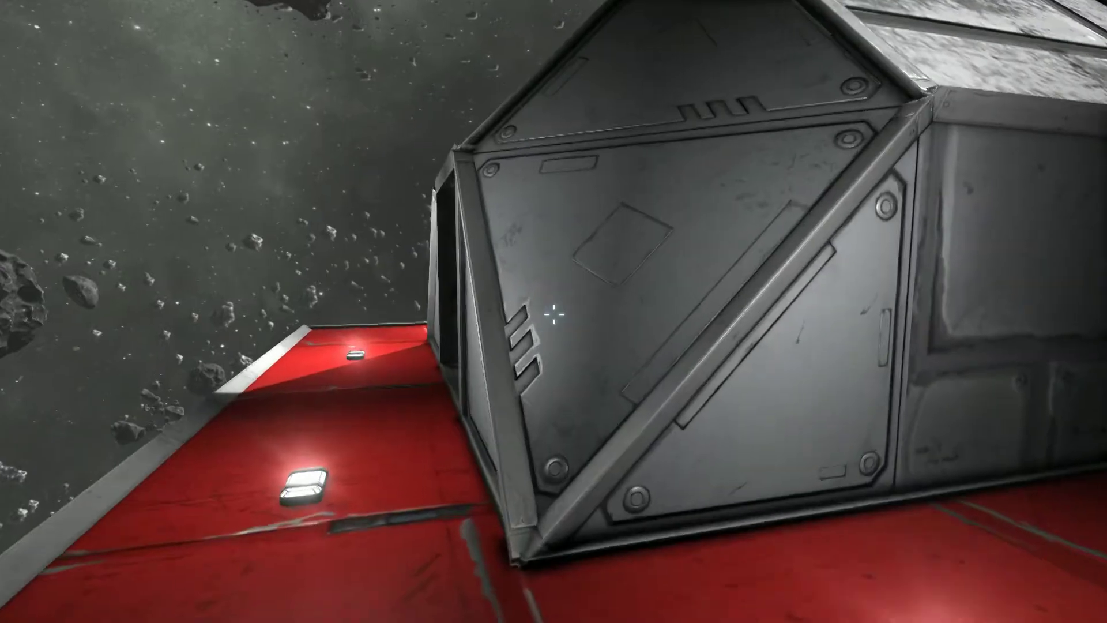
pyautogui.press('a')
pyautogui.press('w')
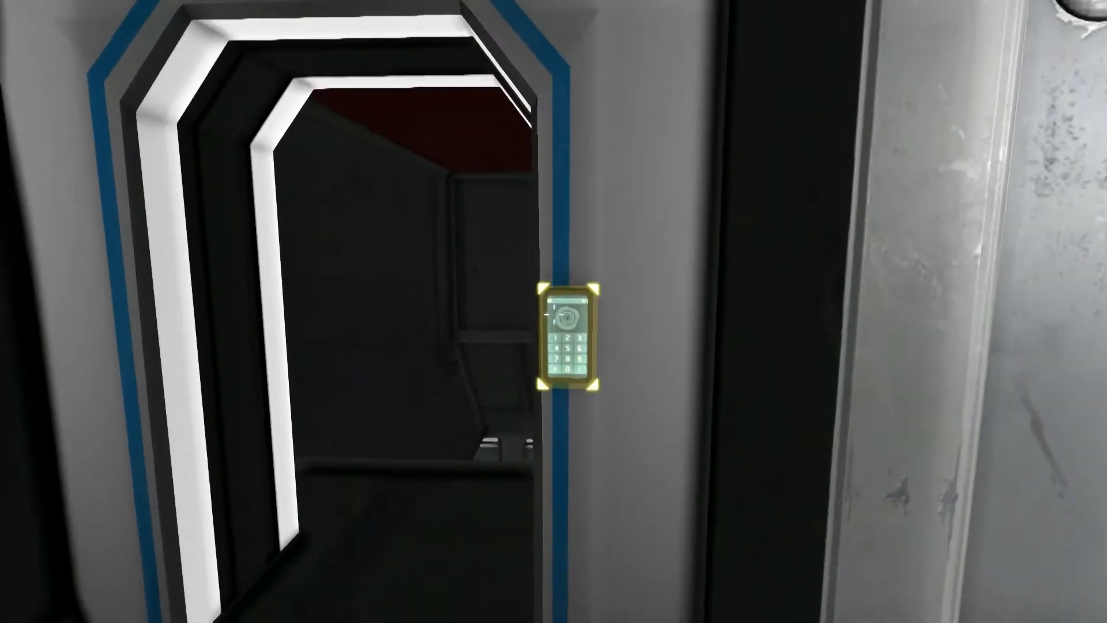
pyautogui.press('w')
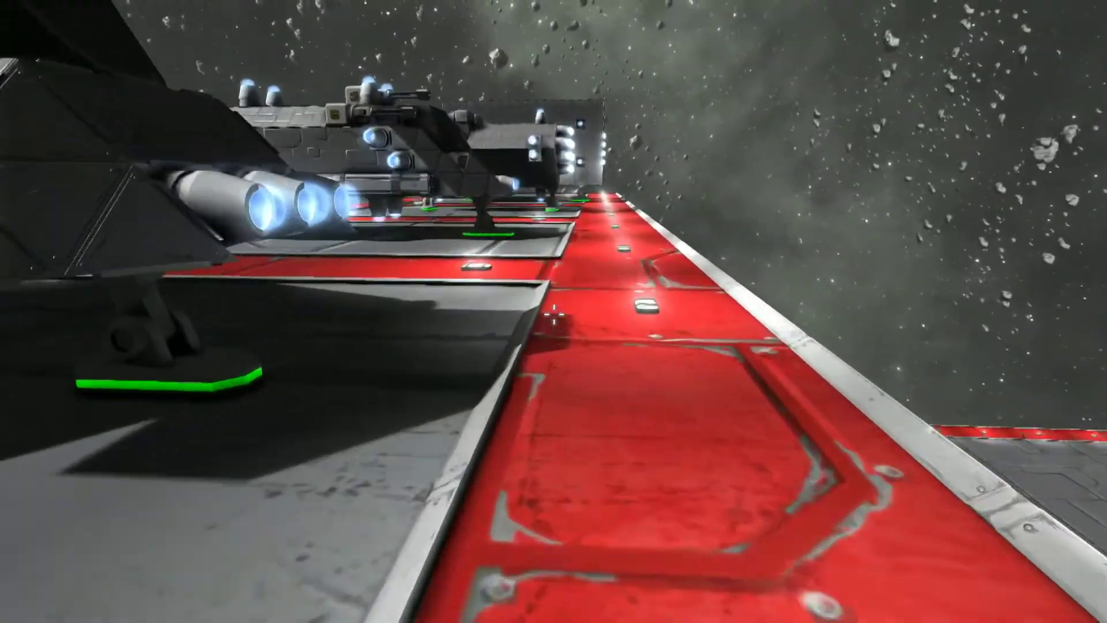
pyautogui.press('w')
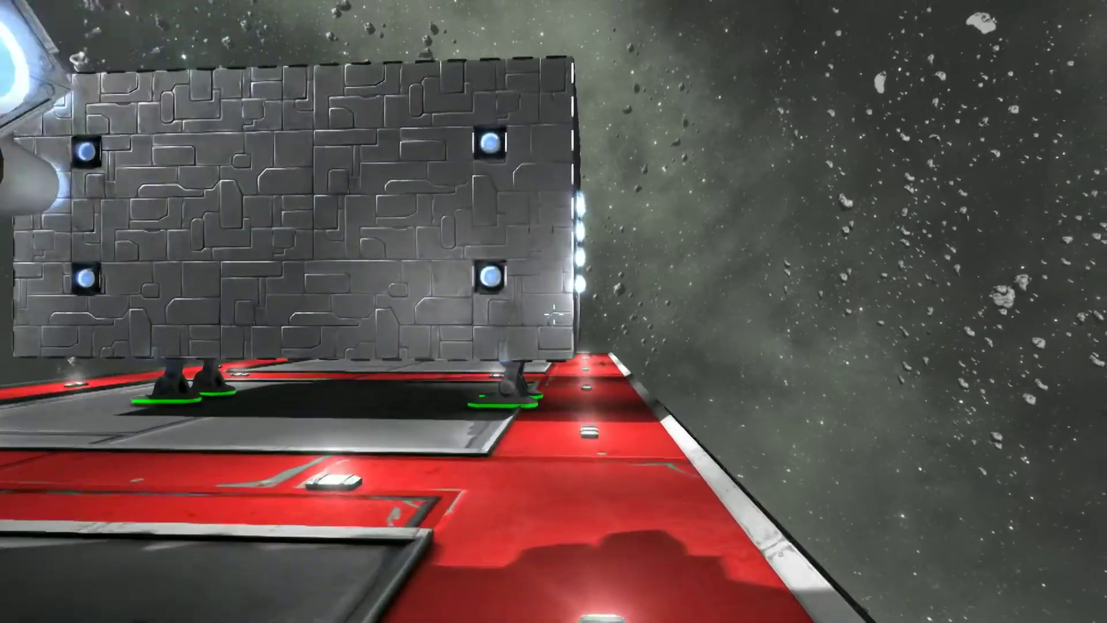
pyautogui.press('w')
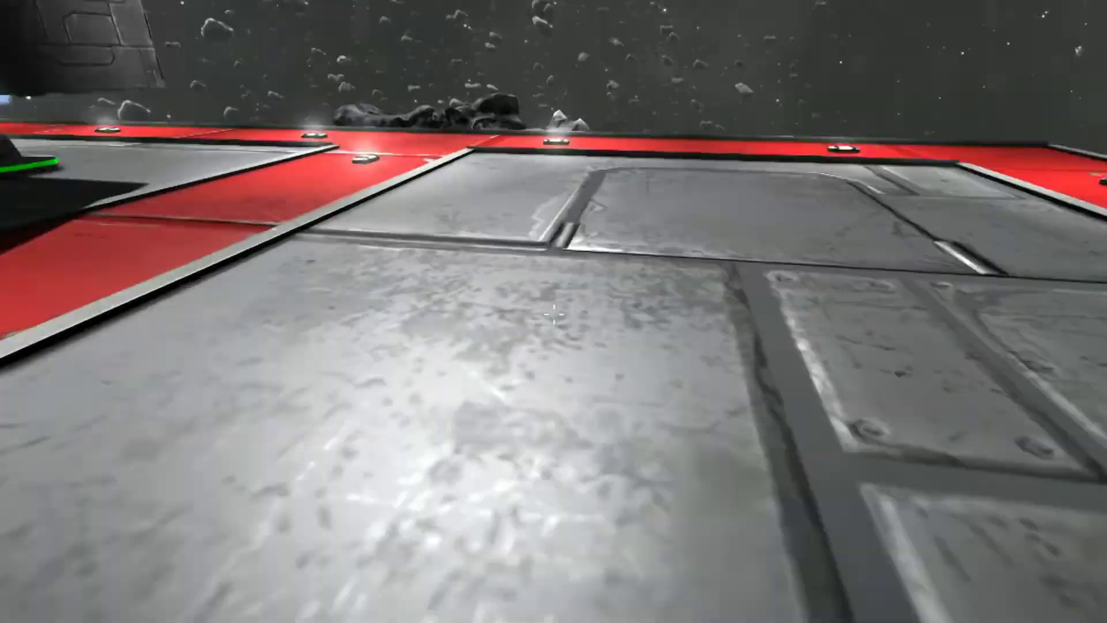
pyautogui.press('w')
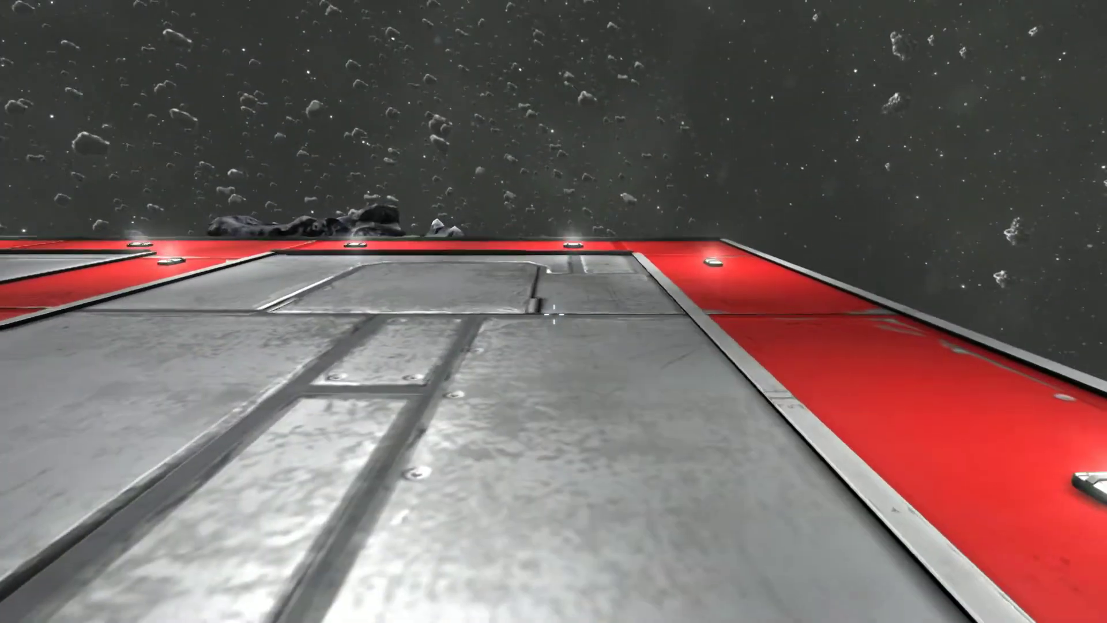